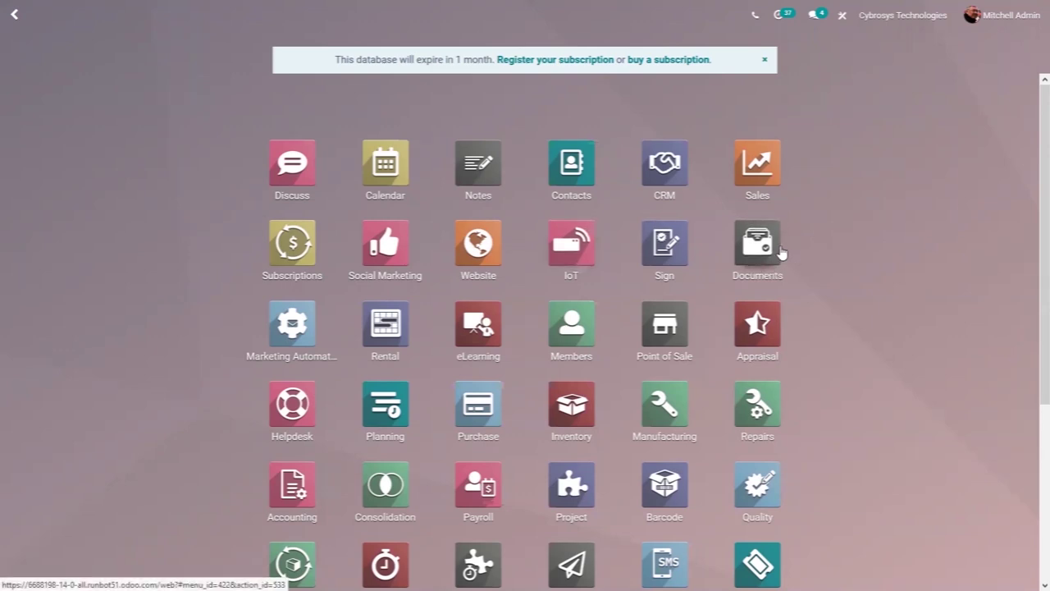
Step: Find and open the Marketing Automation app and view its campaigns
{"action": "scroll", "coordinate": [1032, 435], "scroll_direction": "down", "scroll_amount": 3}
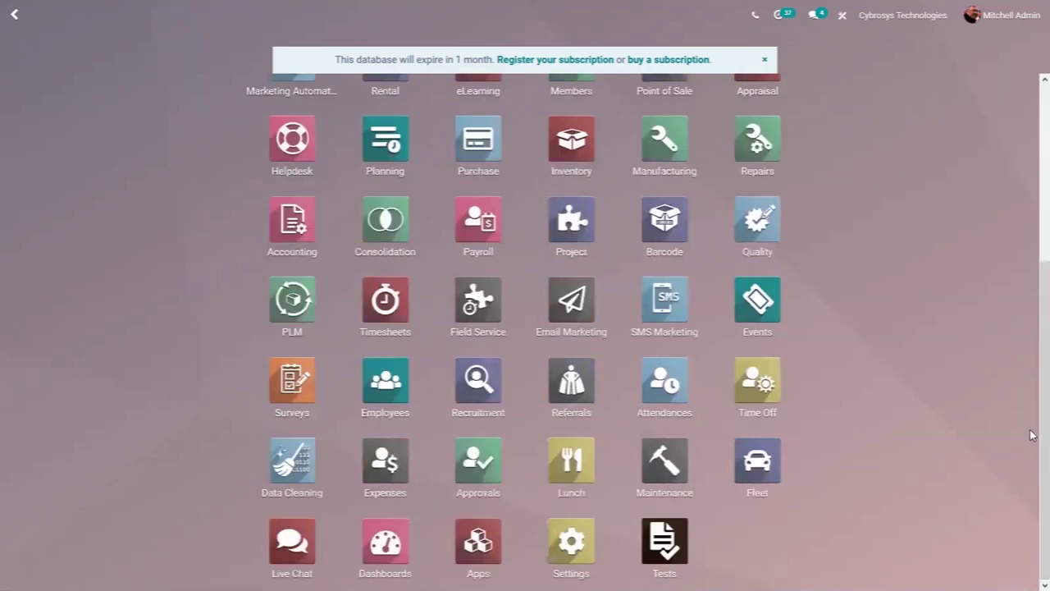
{"action": "type", "text": "mar"}
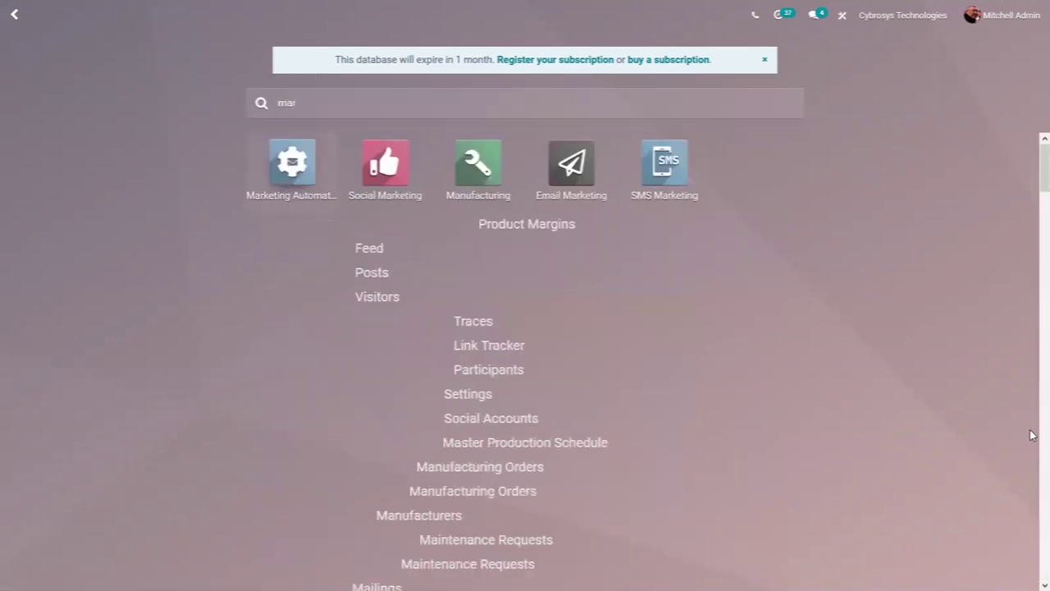
{"action": "left_click", "coordinate": [313, 192]}
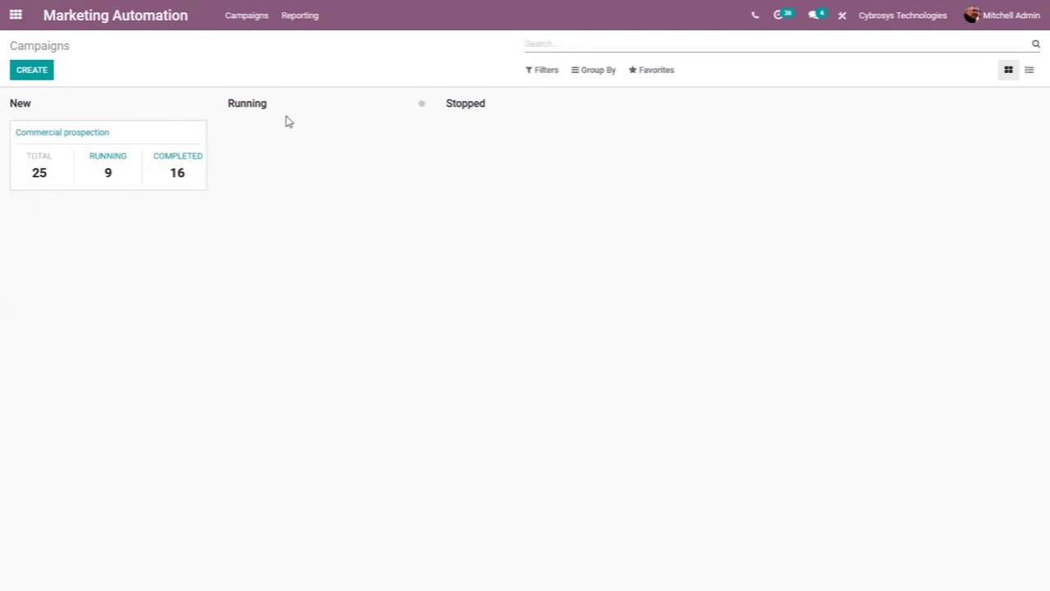
{"action": "left_click", "coordinate": [261, 18]}
Step: Open the CRM app and move the New stage ahead of Qualified in the pipeline
{"action": "left_click", "coordinate": [15, 14]}
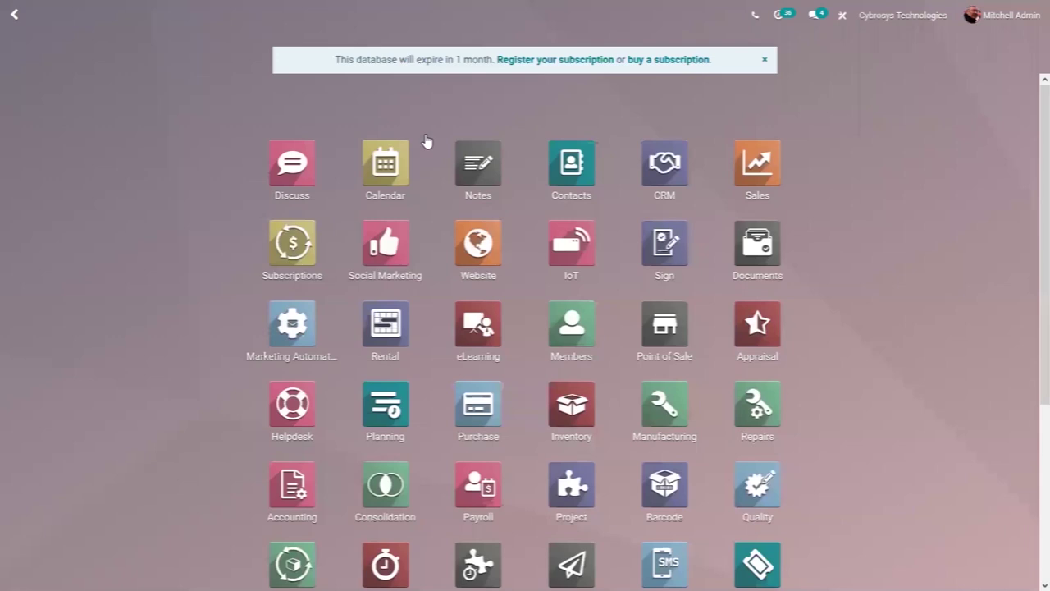
{"action": "left_click", "coordinate": [678, 157]}
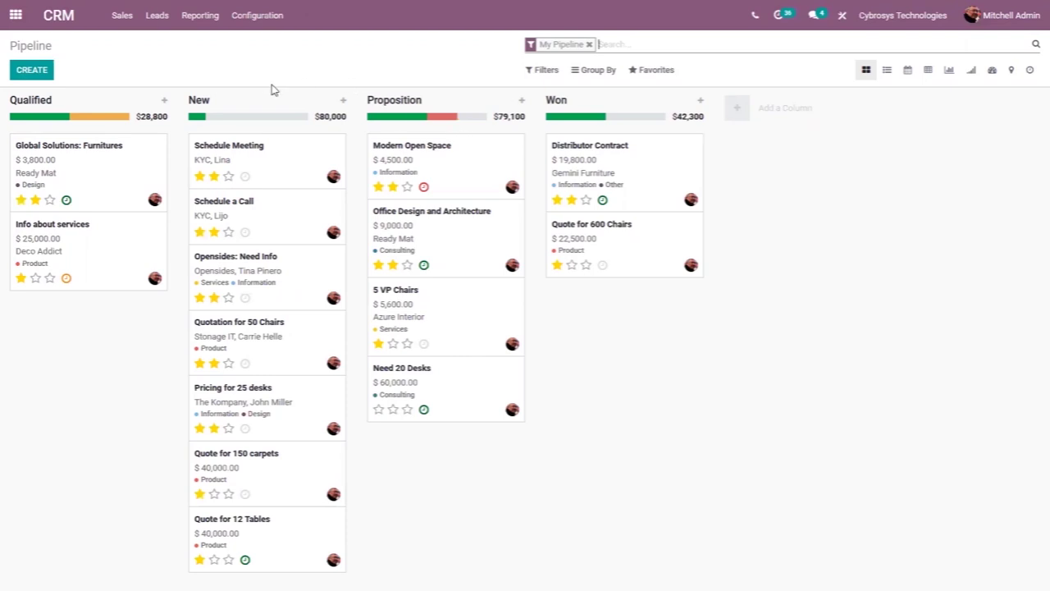
{"action": "left_click_drag", "start_coordinate": [257, 97], "coordinate": [47, 118]}
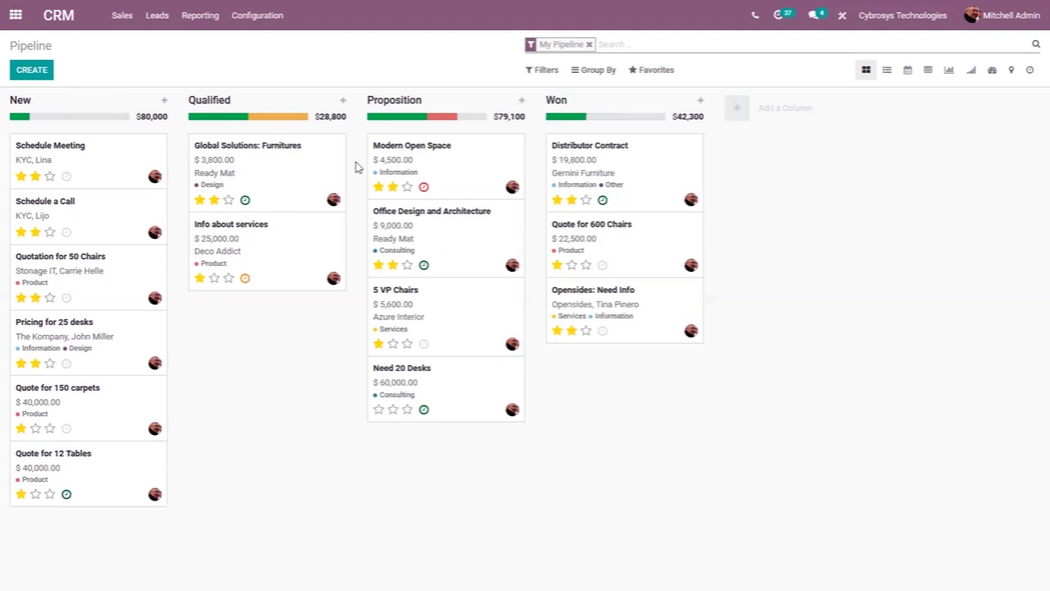
Step: Return to the Marketing Automation app and create a new campaign named "Nurture Leads"
{"action": "left_click", "coordinate": [15, 14]}
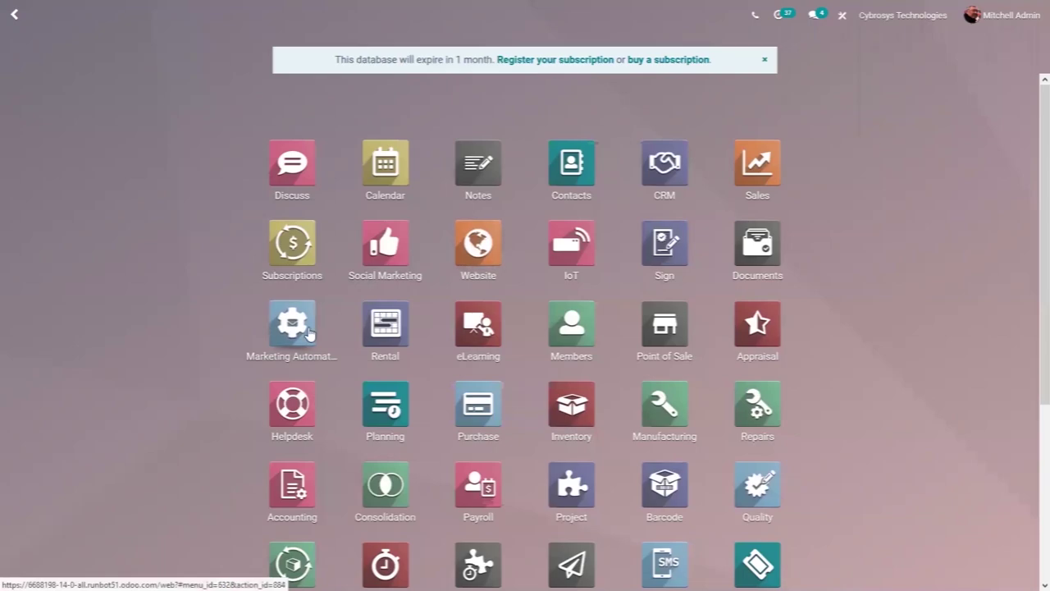
{"action": "left_click", "coordinate": [310, 331]}
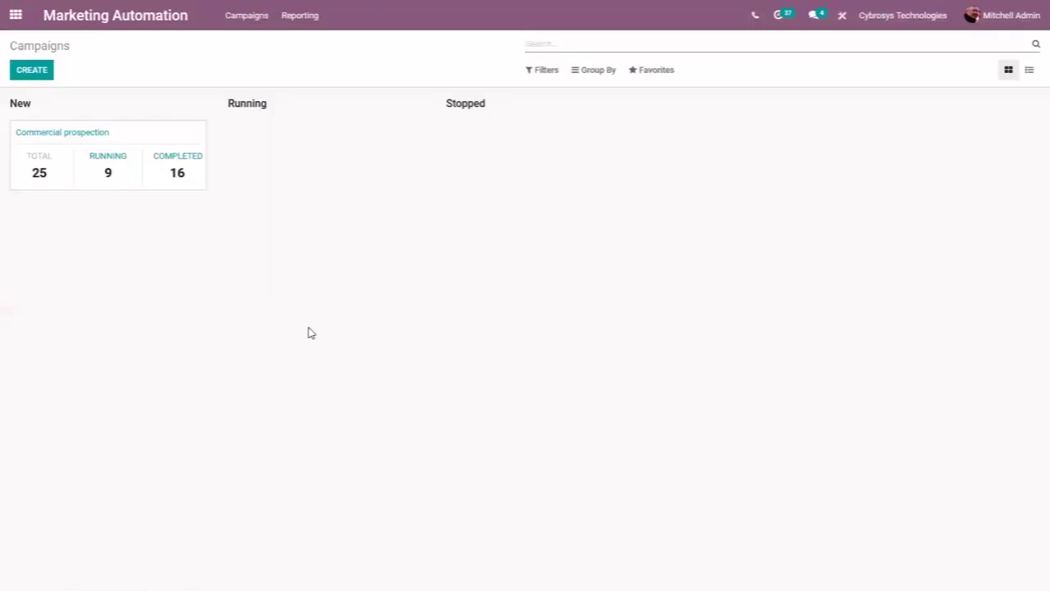
{"action": "left_click", "coordinate": [36, 76]}
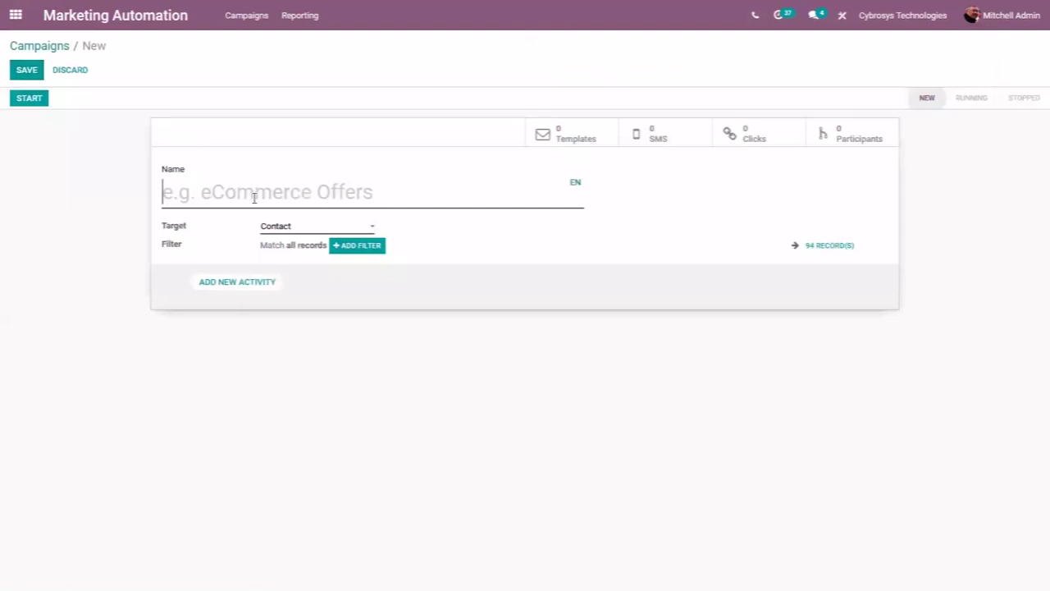
{"action": "type", "text": "N"}
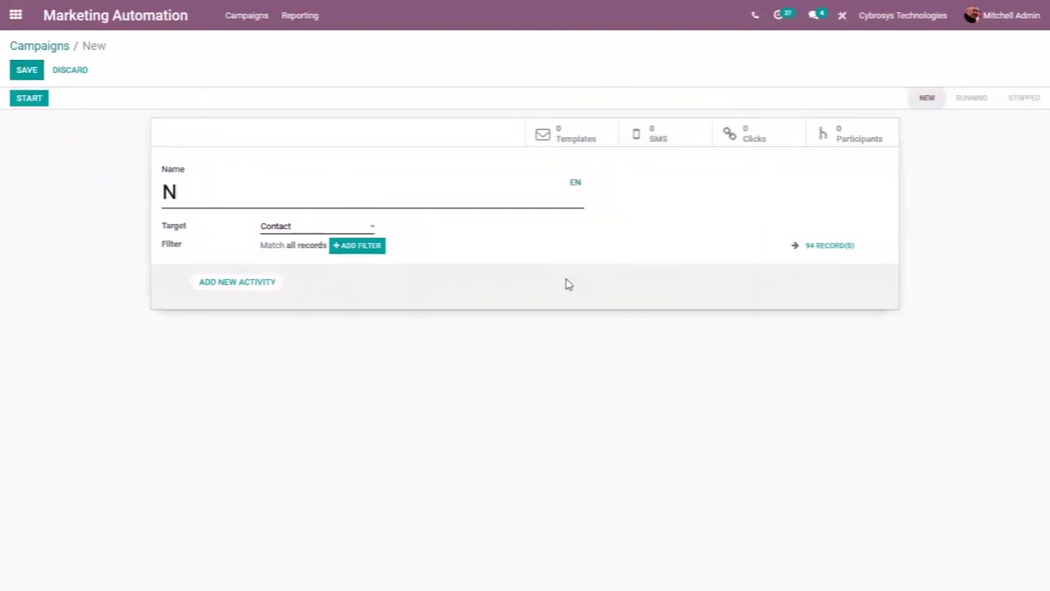
{"action": "type", "text": "urture Leads"}
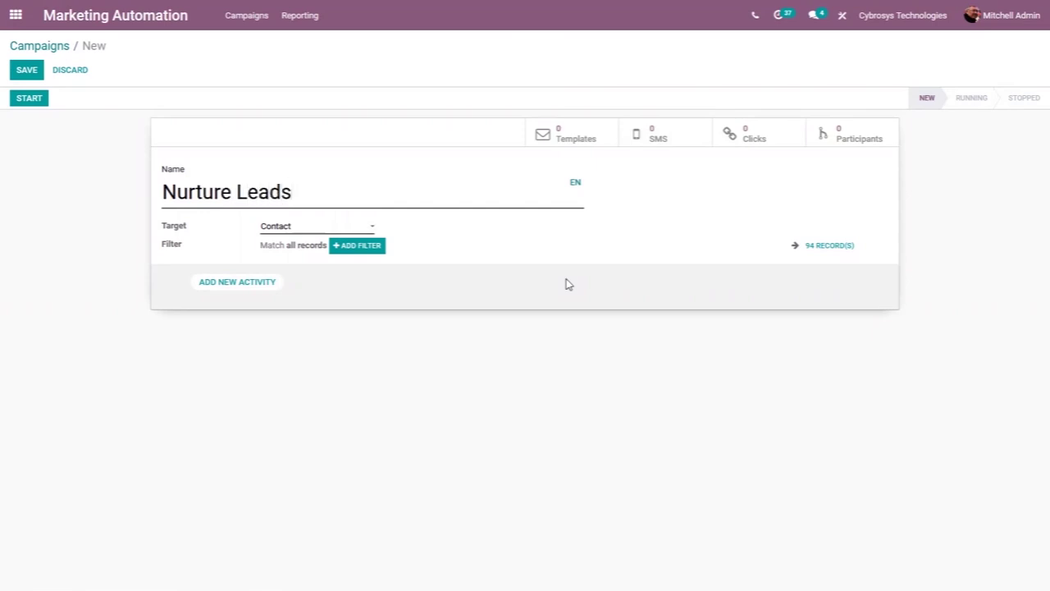
Step: Set the campaign's target model to Lead/Opportunity
{"action": "left_click", "coordinate": [287, 229]}
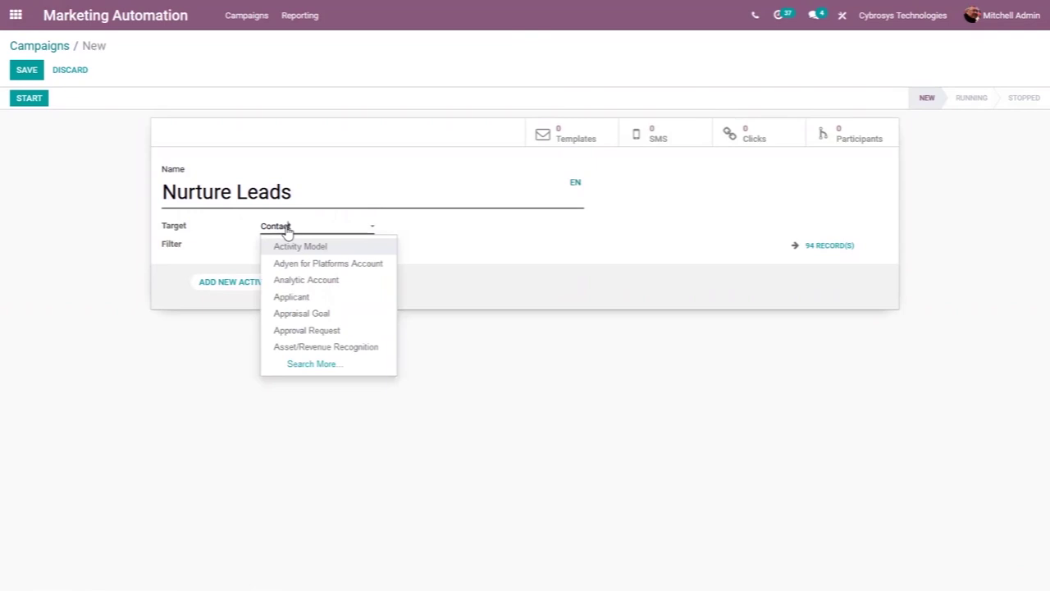
{"action": "key", "text": "BackSpace"}
{"action": "key", "text": "BackSpace"}
{"action": "key", "text": "BackSpace"}
{"action": "key", "text": "BackSpace"}
{"action": "key", "text": "BackSpace"}
{"action": "key", "text": "BackSpace"}
{"action": "key", "text": "BackSpace"}
{"action": "type", "text": "lea"}
{"action": "key", "text": "BackSpace"}
{"action": "key", "text": "BackSpace"}
{"action": "key", "text": "BackSpace"}
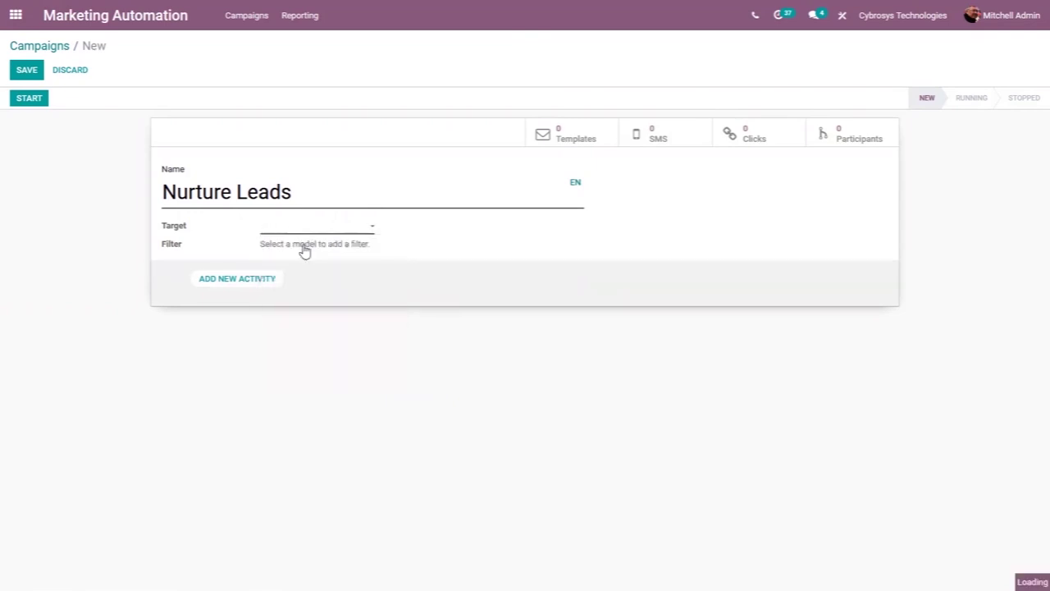
{"action": "type", "text": "lead"}
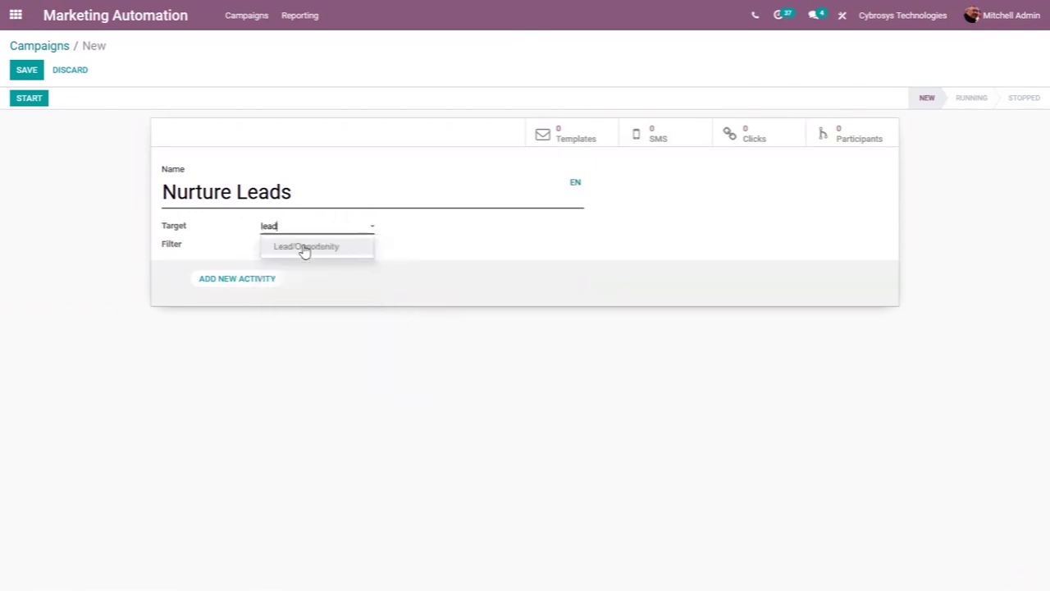
{"action": "left_click", "coordinate": [305, 248]}
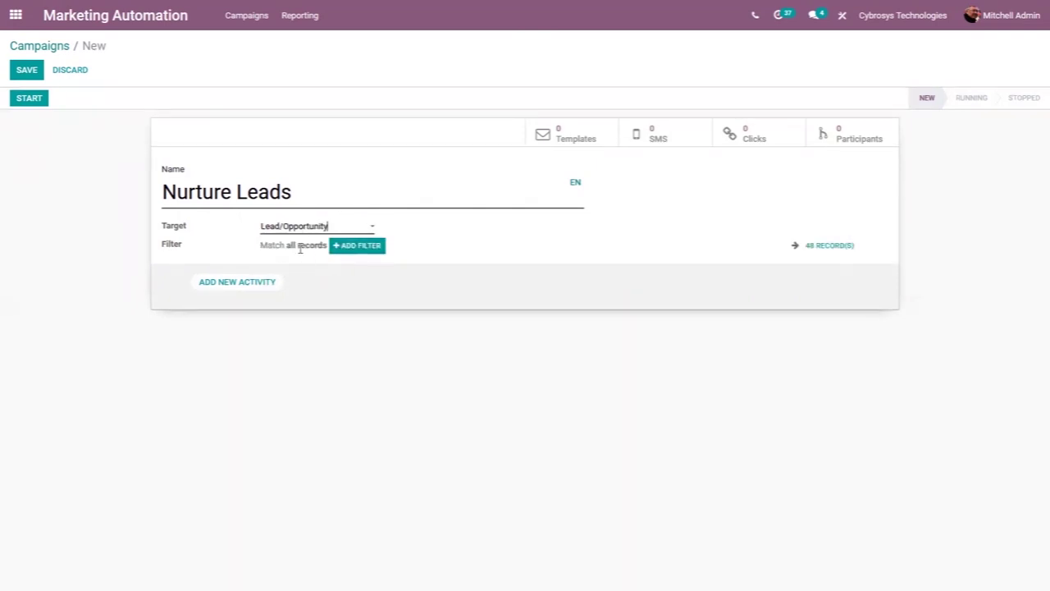
Step: Add a filter rule to the campaign and open the choice of its field
{"action": "left_click", "coordinate": [343, 250]}
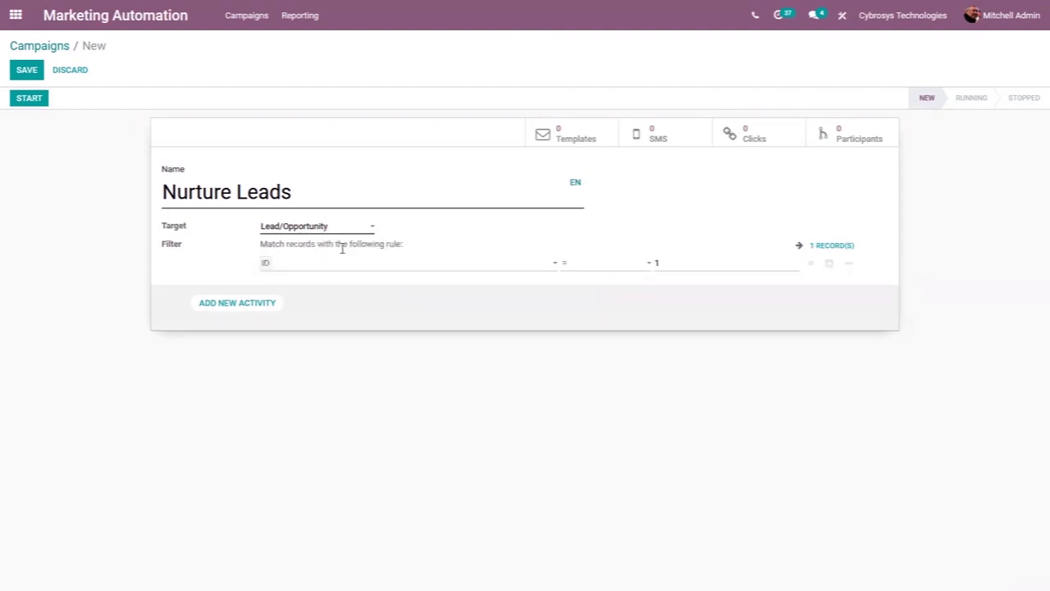
{"action": "left_click", "coordinate": [402, 264]}
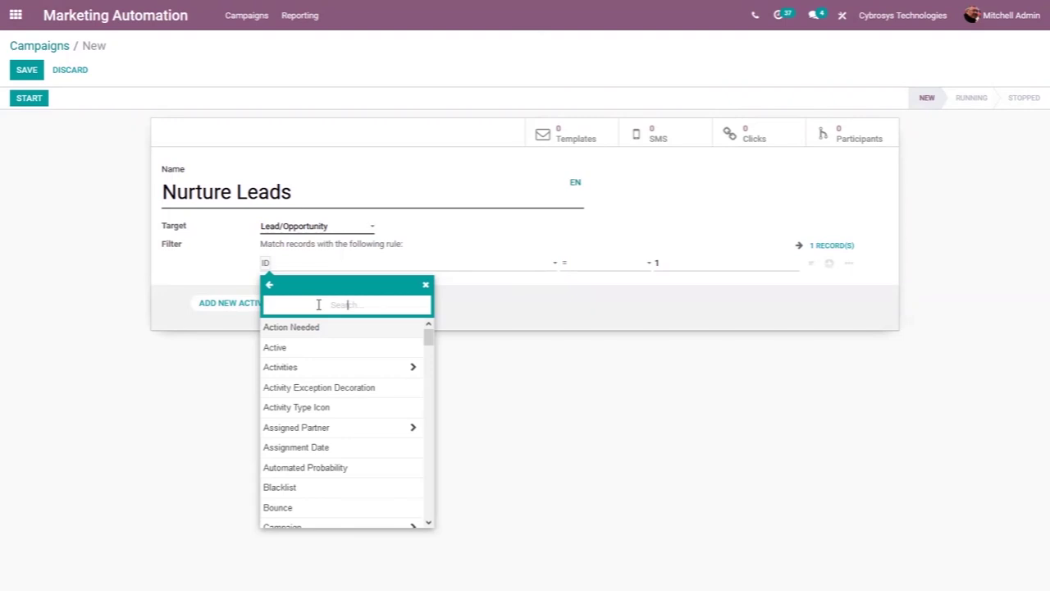
{"action": "type", "text": "lead"}
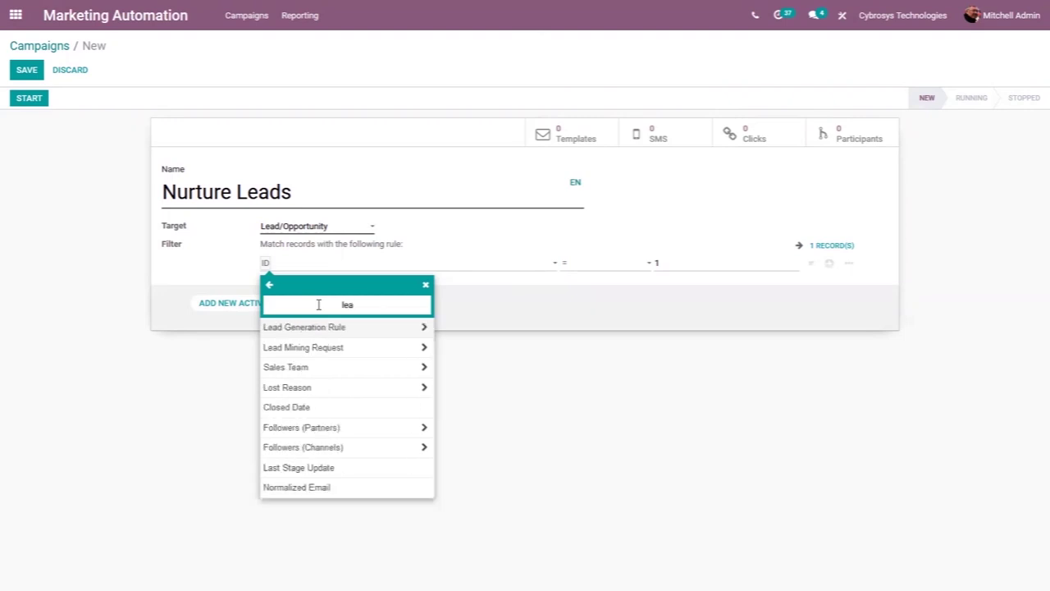
{"action": "key", "text": "BackSpace"}
{"action": "key", "text": "BackSpace"}
{"action": "key", "text": "BackSpace"}
{"action": "key", "text": "BackSpace"}
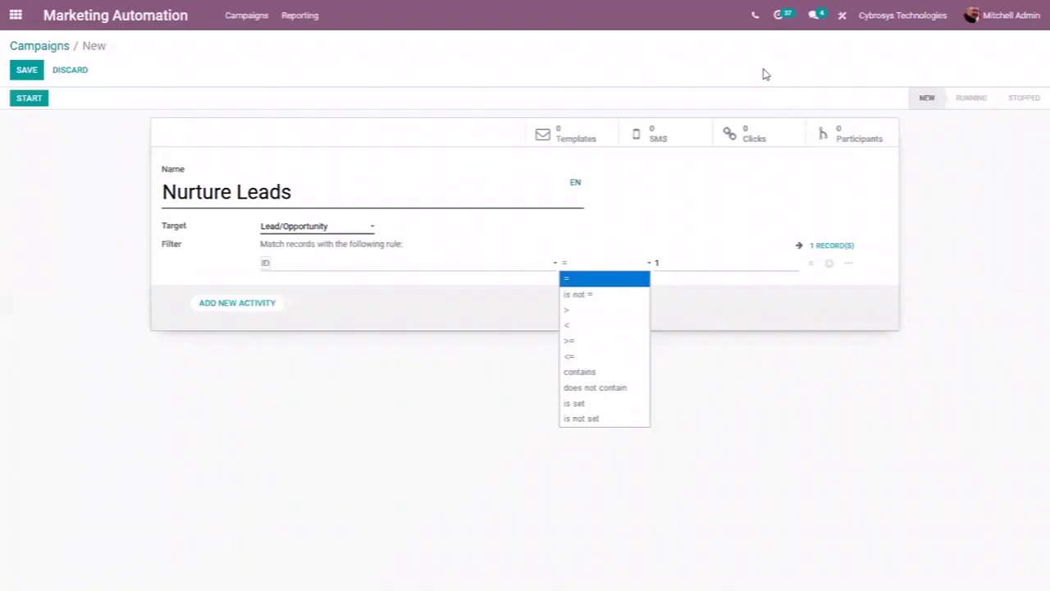
{"action": "left_click", "coordinate": [318, 271]}
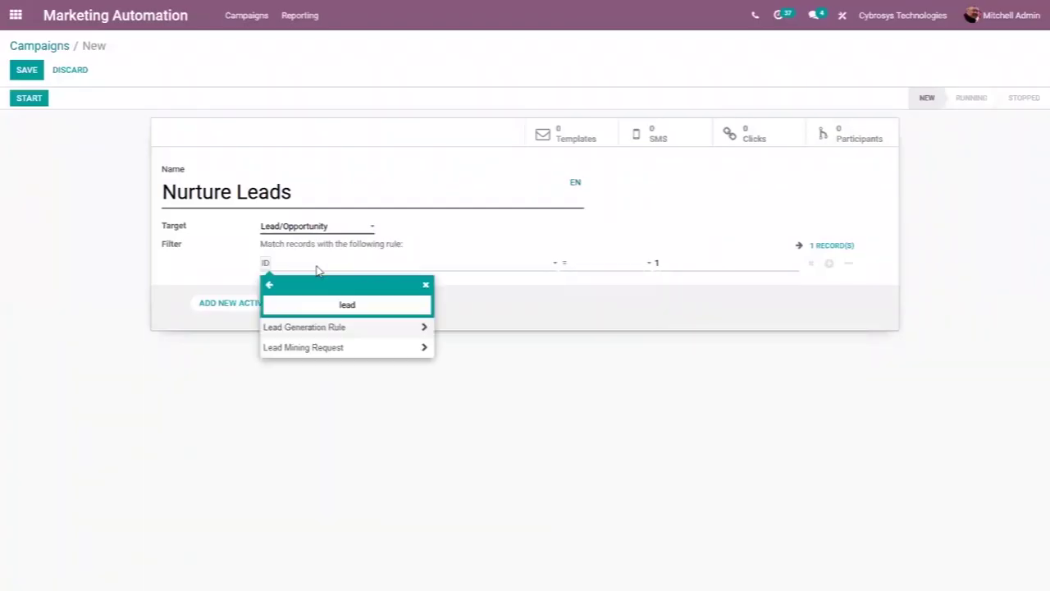
{"action": "double_click", "coordinate": [332, 305]}
{"action": "key", "text": "BackSpace"}
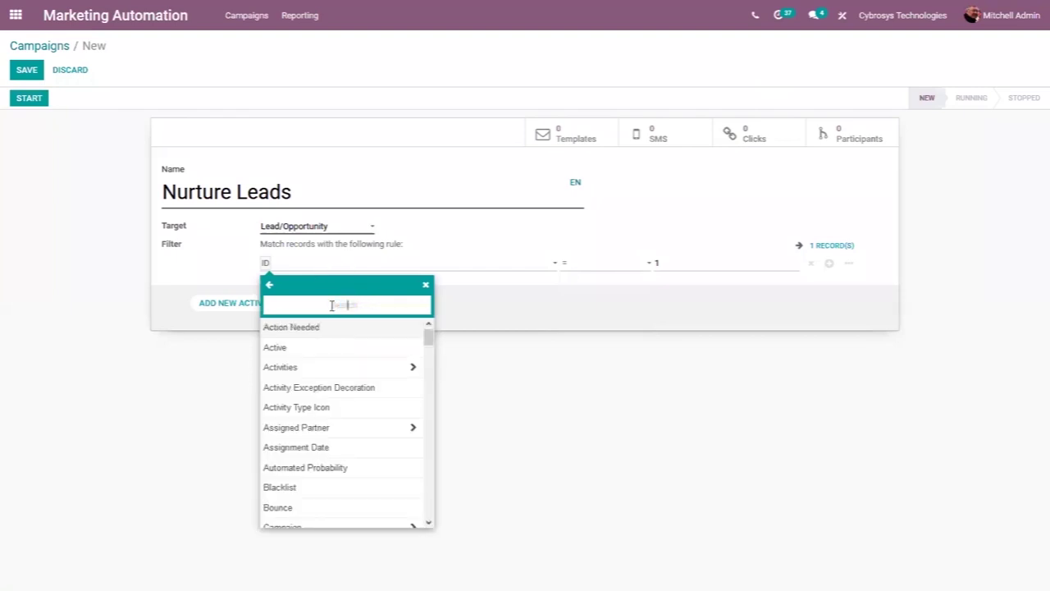
Step: Set the campaign's filter rule to match records whose Stage equals "New"
{"action": "type", "text": "sta"}
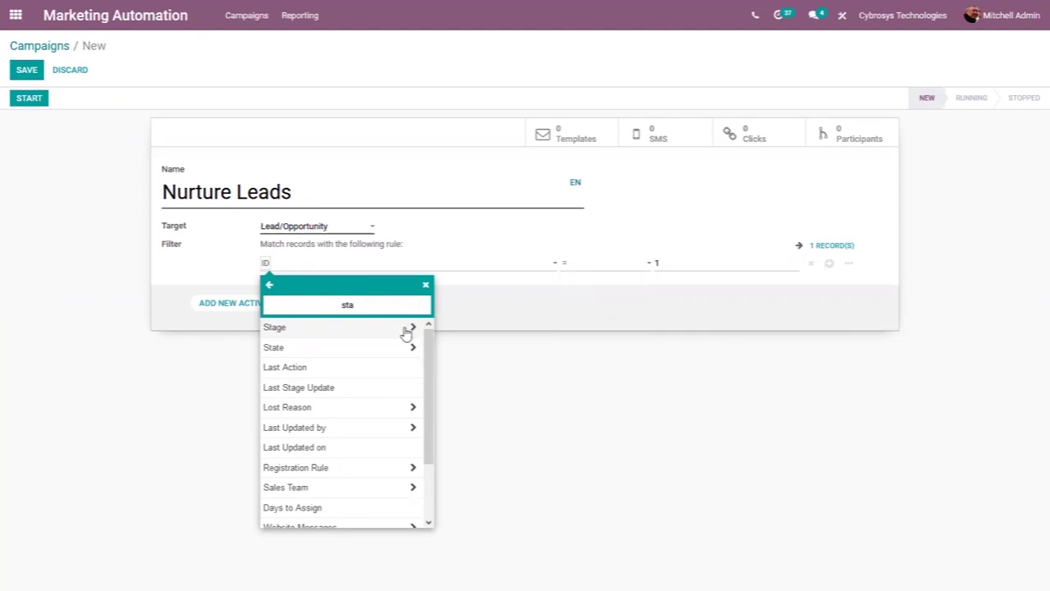
{"action": "type", "text": "ge"}
{"action": "left_click", "coordinate": [369, 329]}
{"action": "left_click", "coordinate": [593, 270]}
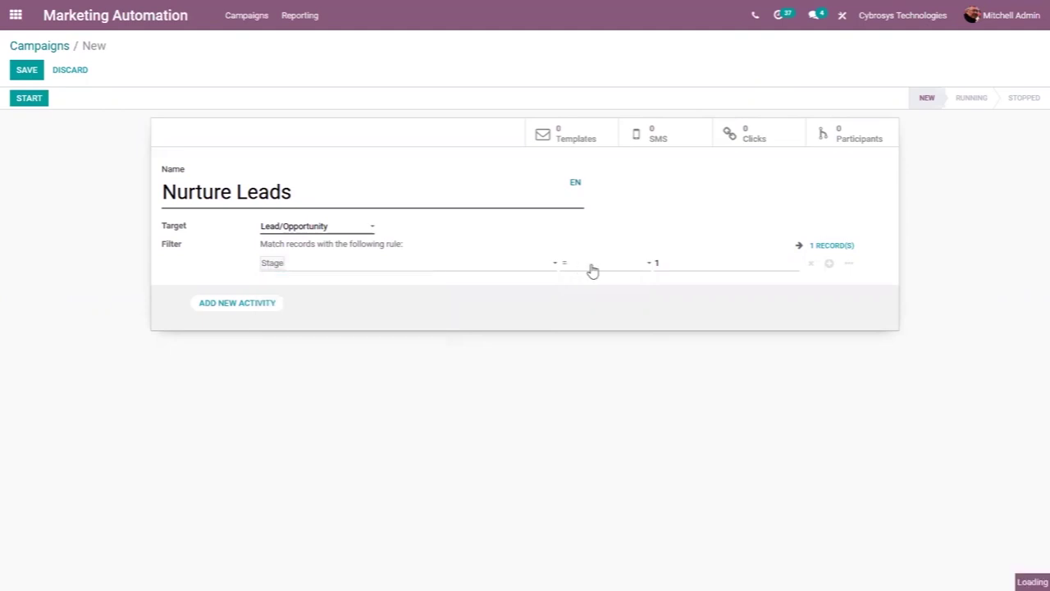
{"action": "left_click", "coordinate": [592, 271]}
{"action": "left_click", "coordinate": [702, 263]}
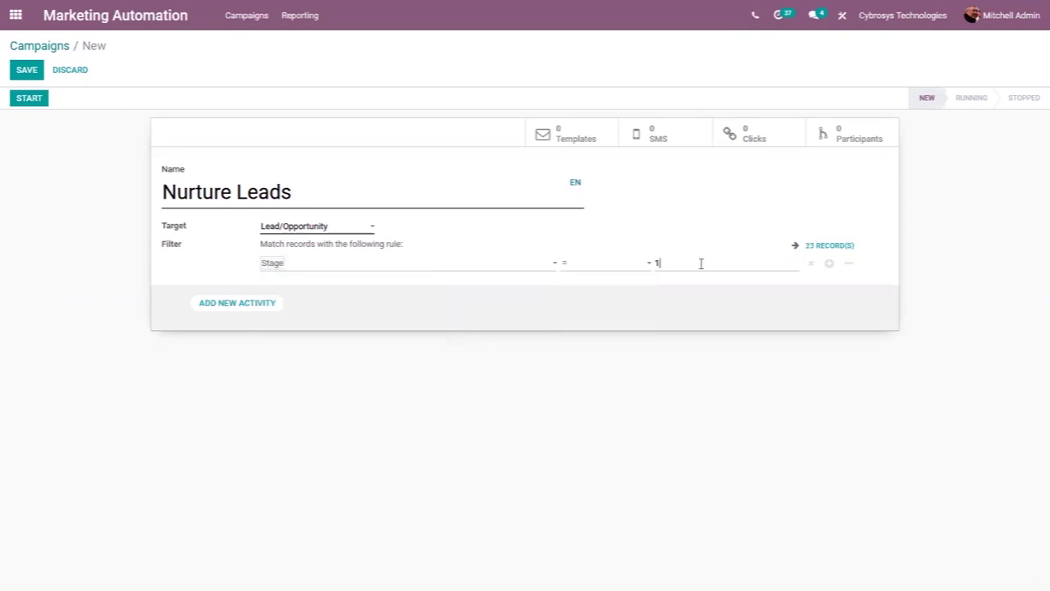
{"action": "key", "text": "BackSpace"}
{"action": "type", "text": "New"}
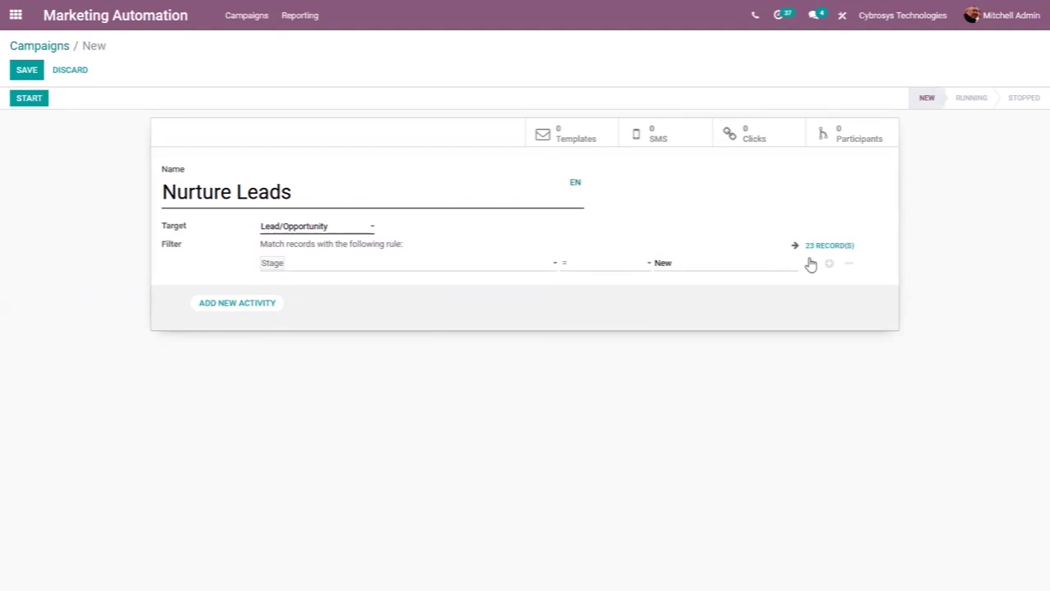
Step: Review the list of records matched by the campaign filter and close it
{"action": "left_click", "coordinate": [834, 250]}
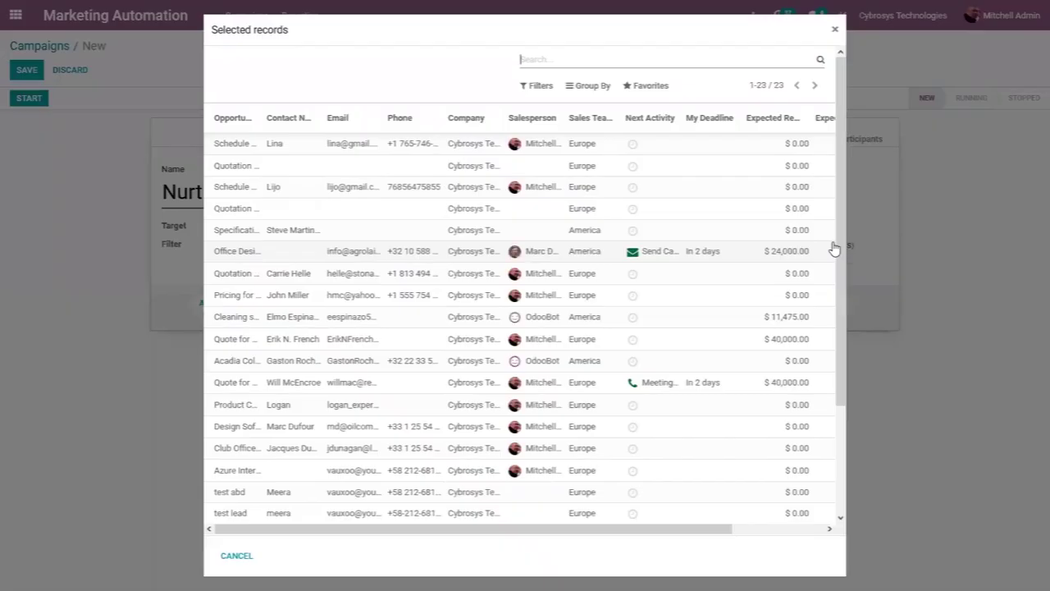
{"action": "left_click_drag", "start_coordinate": [839, 180], "coordinate": [838, 301]}
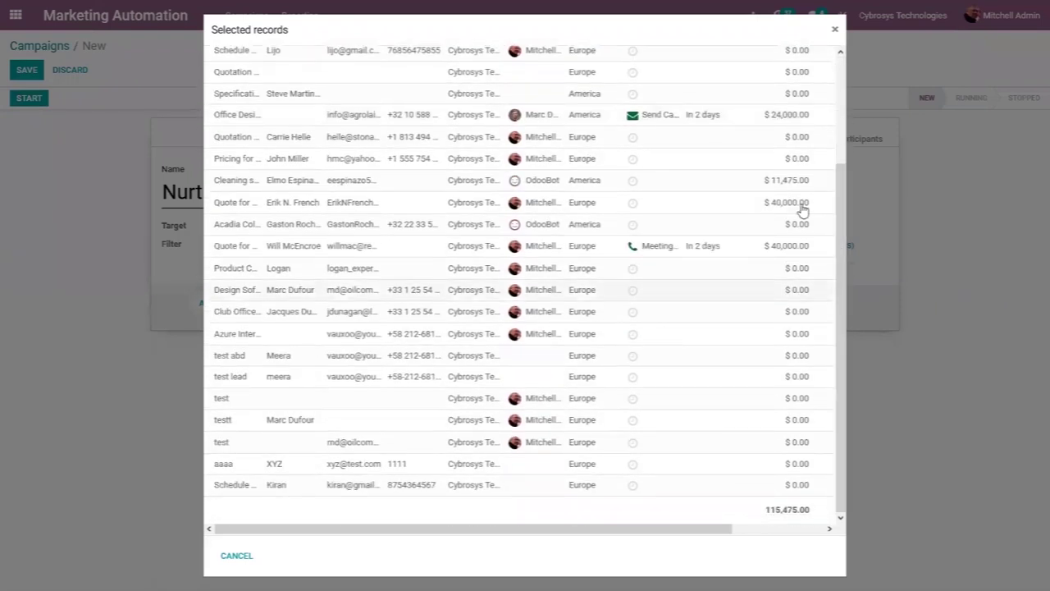
{"action": "left_click", "coordinate": [833, 31]}
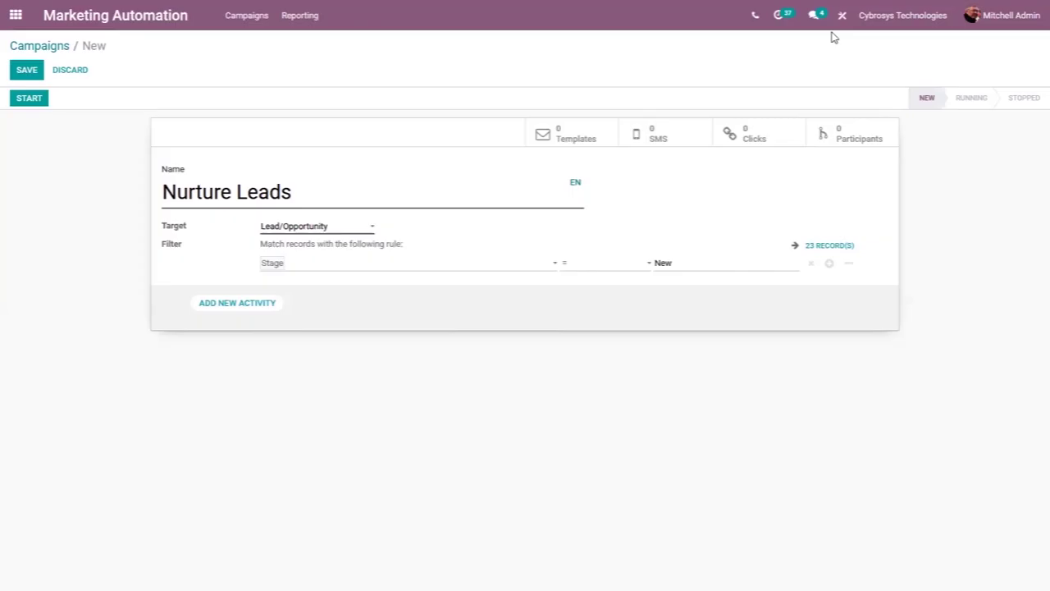
Step: Add a new activity to the campaign and name it "Email Blog"
{"action": "left_click", "coordinate": [829, 266]}
{"action": "left_click", "coordinate": [228, 311]}
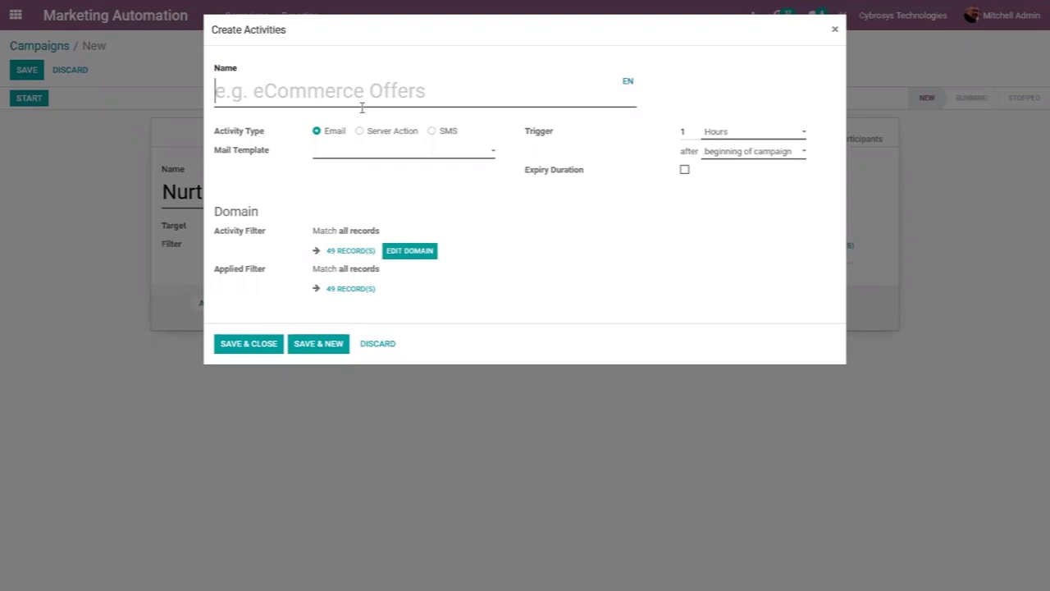
{"action": "type", "text": "Email"}
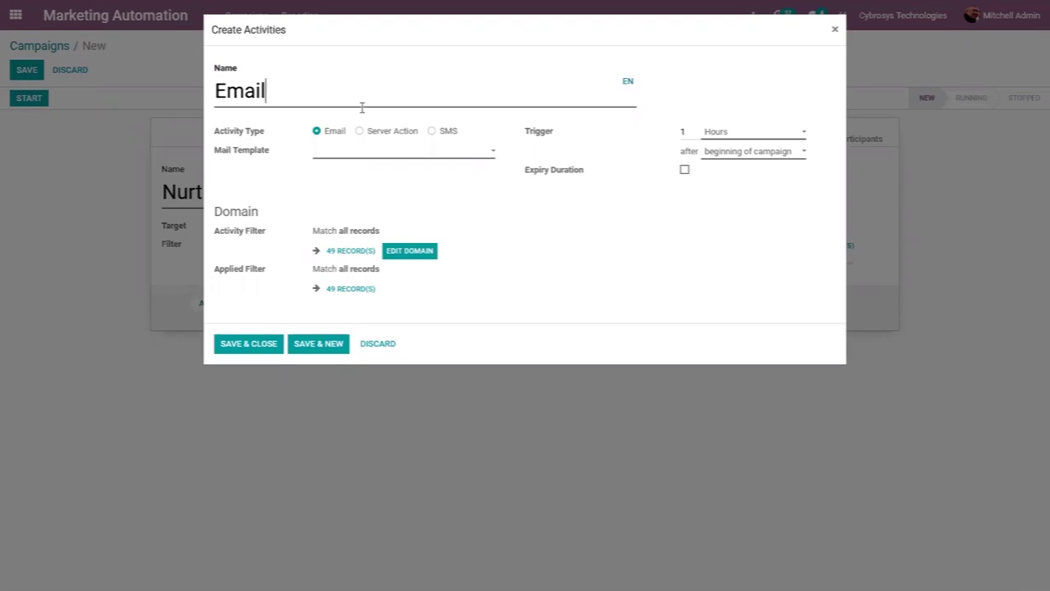
{"action": "type", "text": "Blog"}
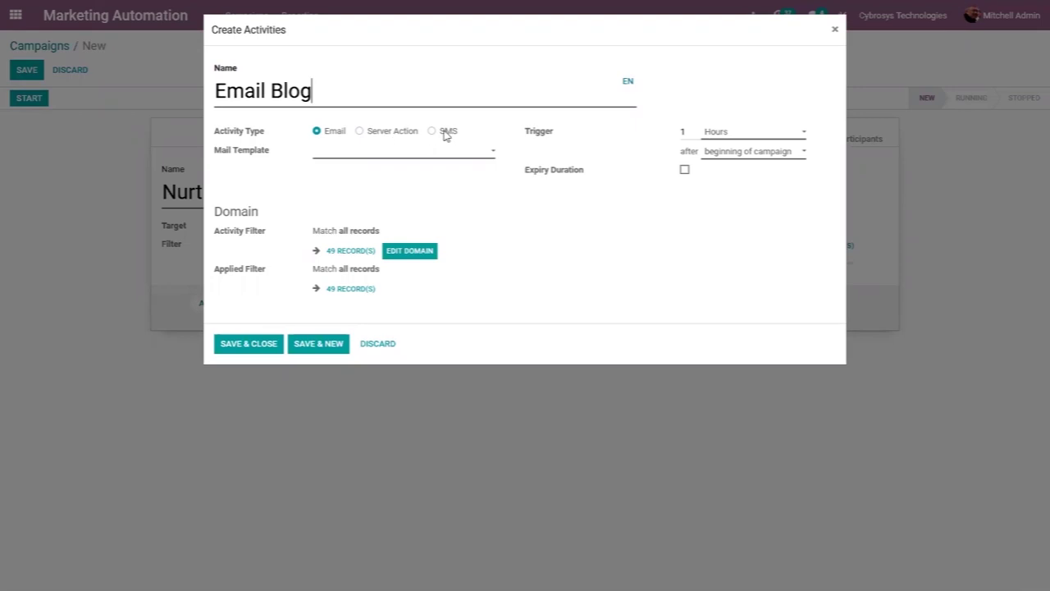
Step: Create and save a new mail template with the subject "Template for Email Blog" for the Email Blog activity
{"action": "left_click", "coordinate": [370, 153]}
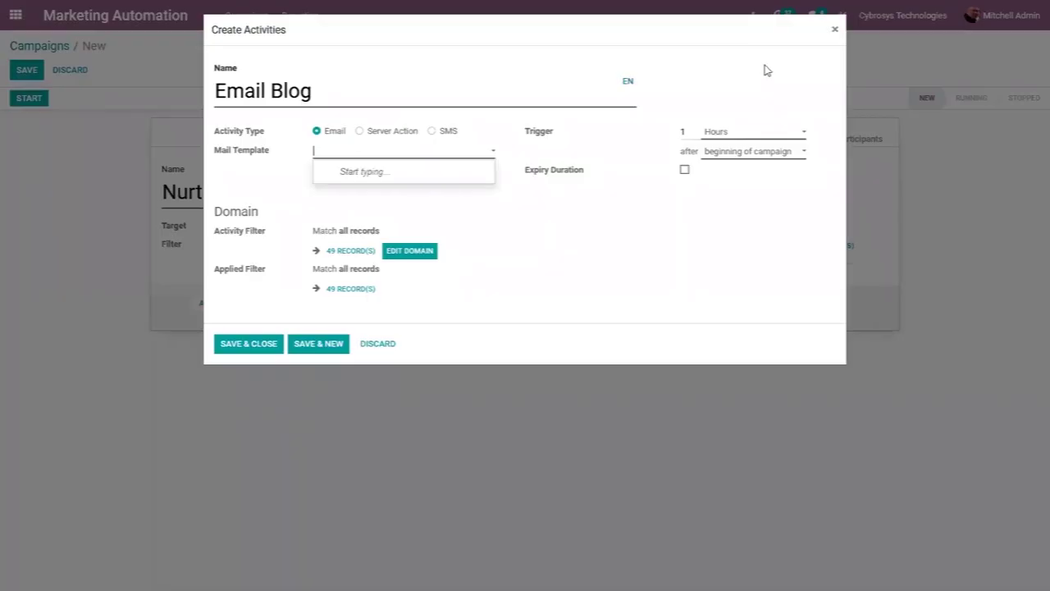
{"action": "type", "text": "Te"}
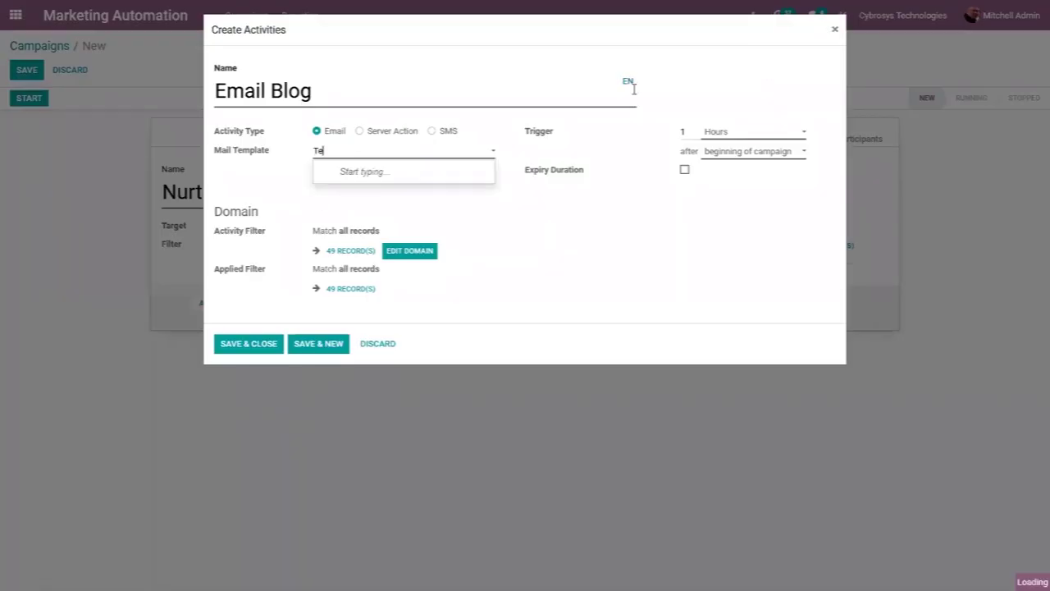
{"action": "type", "text": "mpla"}
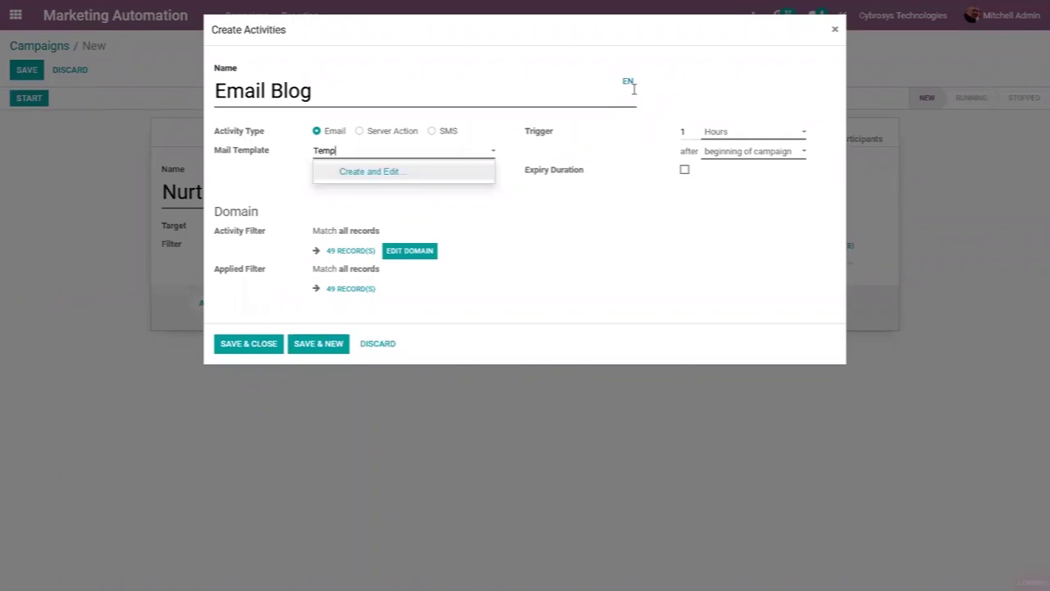
{"action": "type", "text": "te for email Blog"}
{"action": "key", "text": "Left"}
{"action": "key", "text": "Left"}
{"action": "key", "text": "Left"}
{"action": "key", "text": "Delete"}
{"action": "type", "text": "E"}
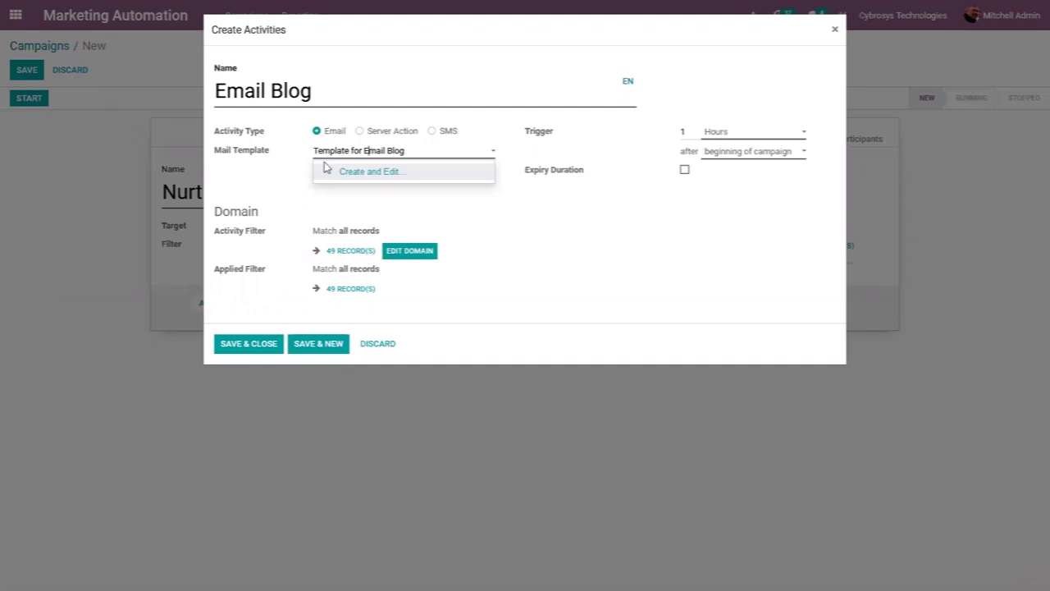
{"action": "left_click", "coordinate": [370, 171]}
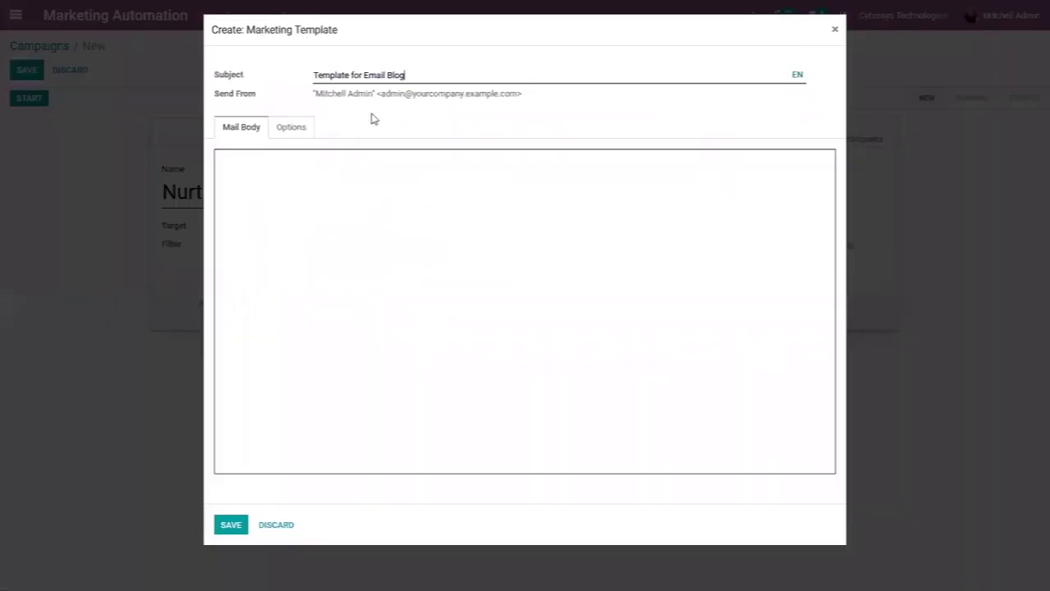
{"action": "left_click", "coordinate": [235, 527]}
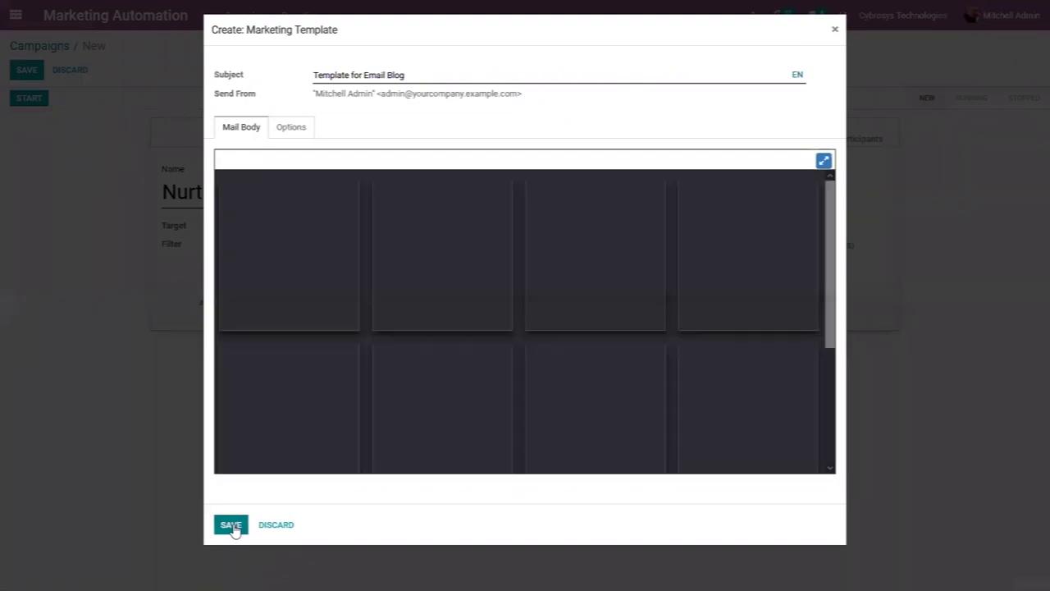
{"action": "left_click", "coordinate": [232, 525]}
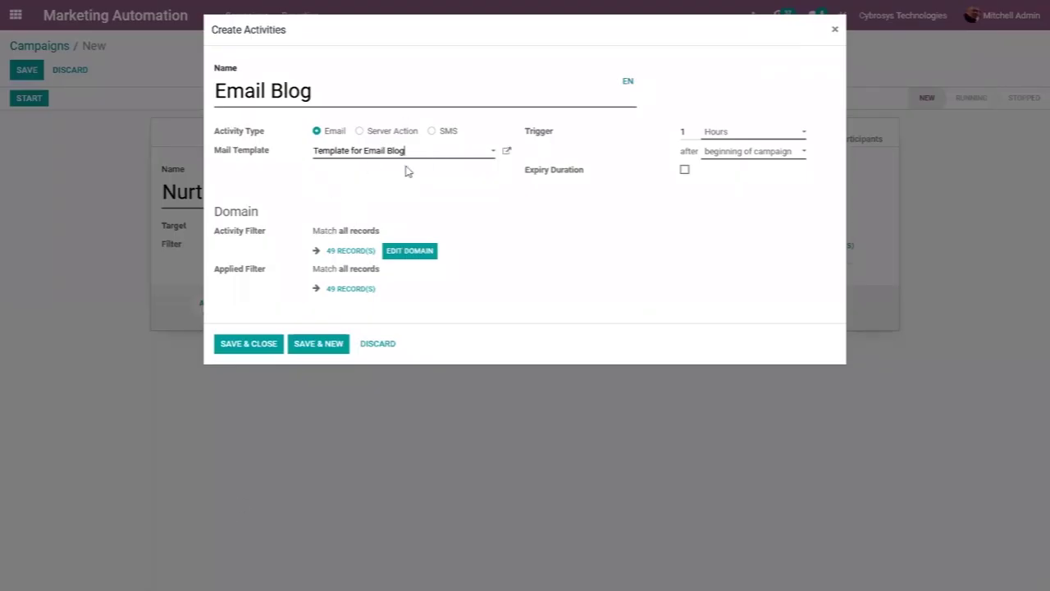
Step: Apply the "Thank you for joining us!" layout to the mail body of the activity's template and save it
{"action": "left_click", "coordinate": [507, 153]}
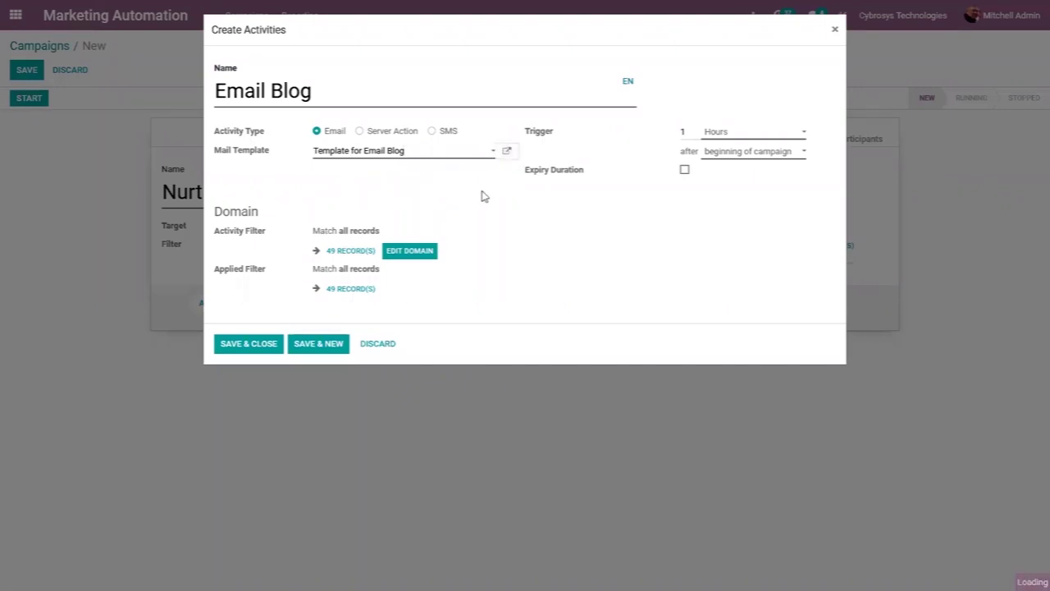
{"action": "left_click", "coordinate": [506, 152]}
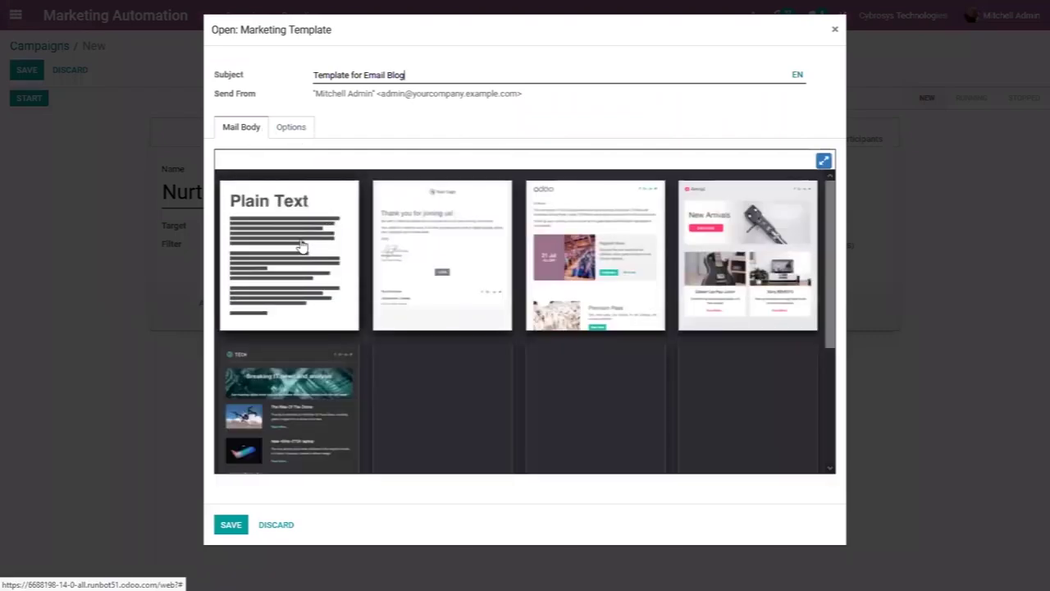
{"action": "left_click", "coordinate": [435, 243]}
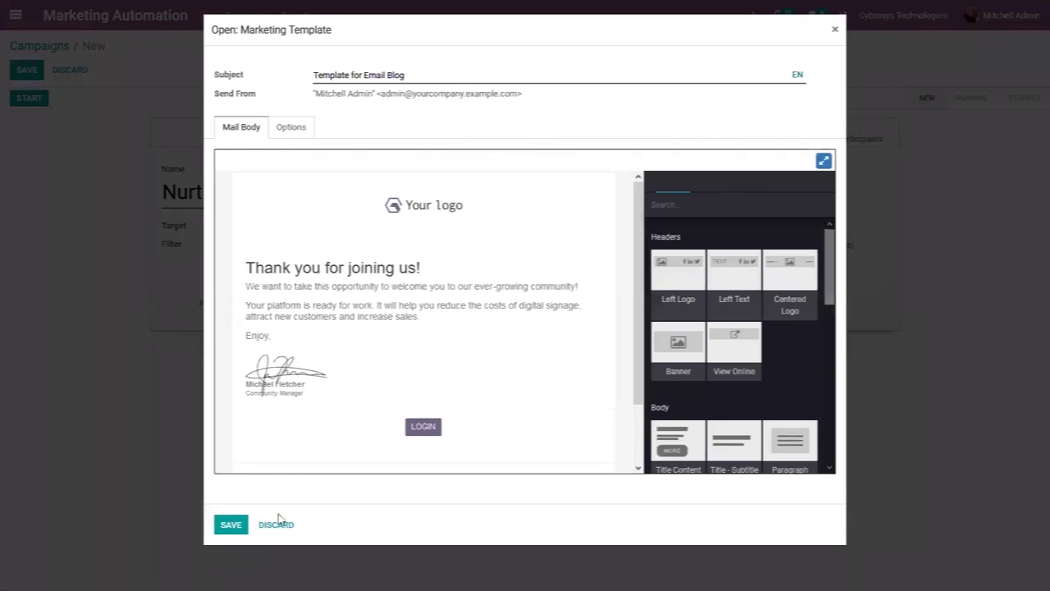
{"action": "left_click", "coordinate": [229, 526]}
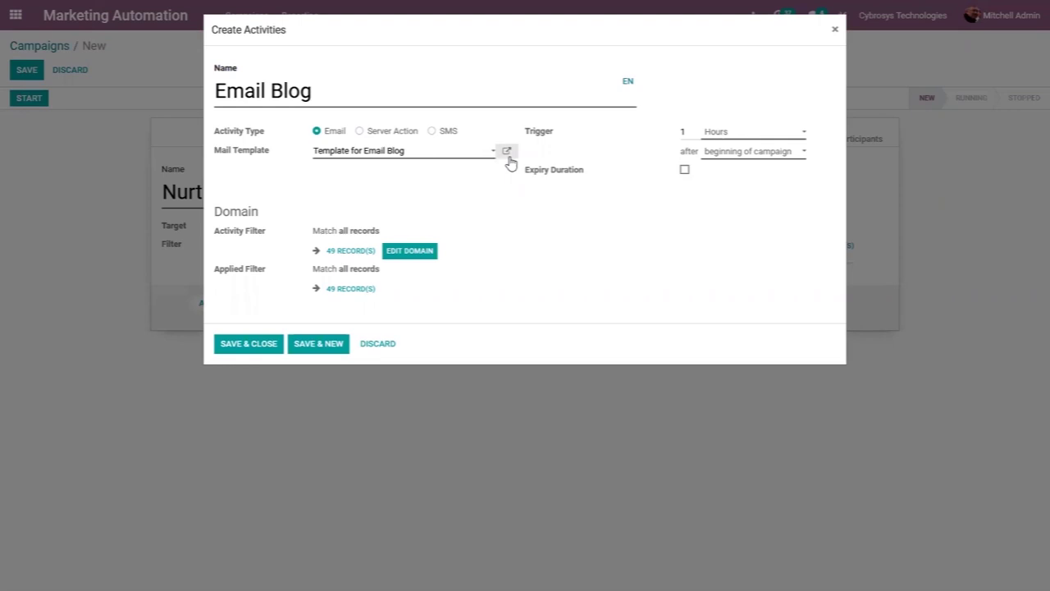
Step: Examine the mail template's attachment and Reply To options, then return to the activity
{"action": "left_click", "coordinate": [508, 157]}
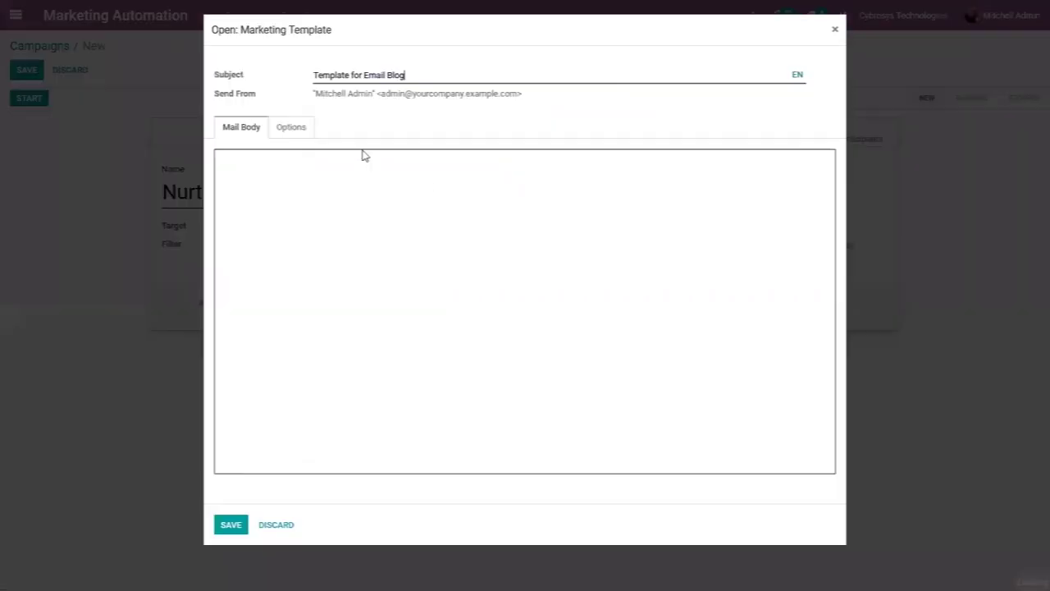
{"action": "left_click", "coordinate": [303, 135]}
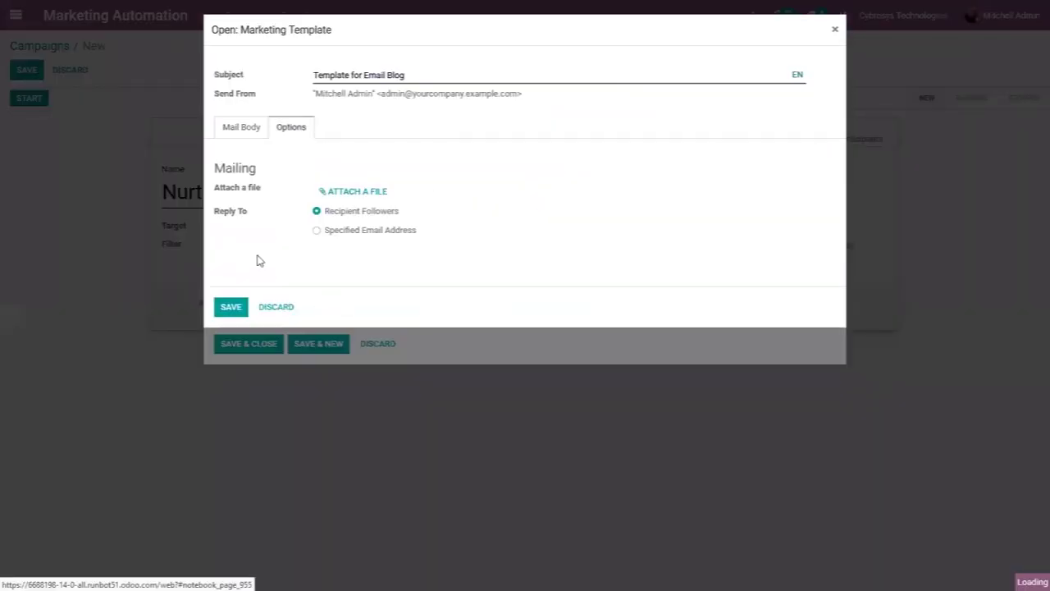
{"action": "mouse_move", "coordinate": [391, 213]}
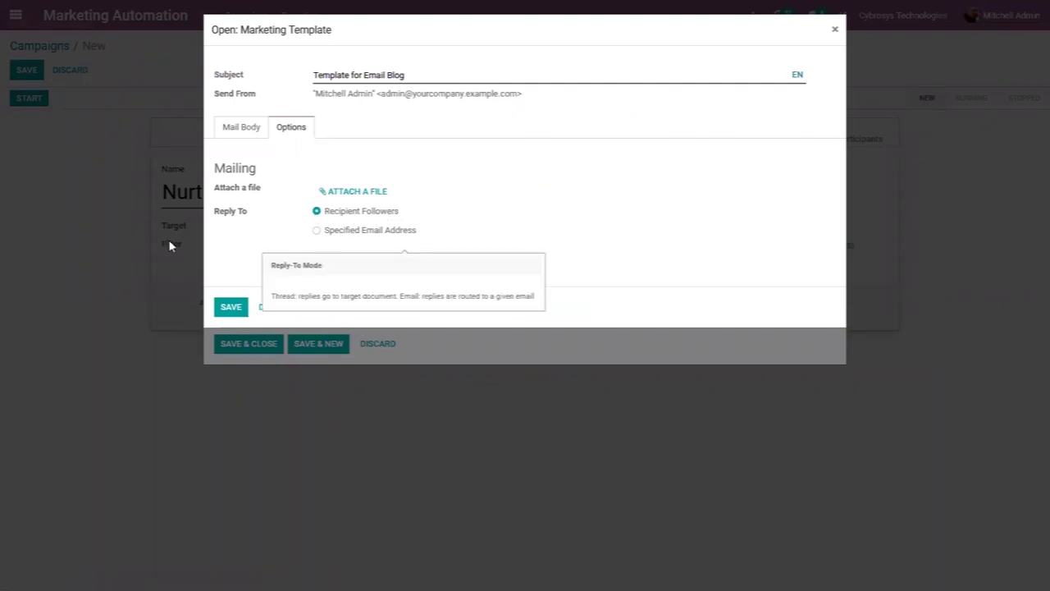
{"action": "left_click", "coordinate": [239, 315]}
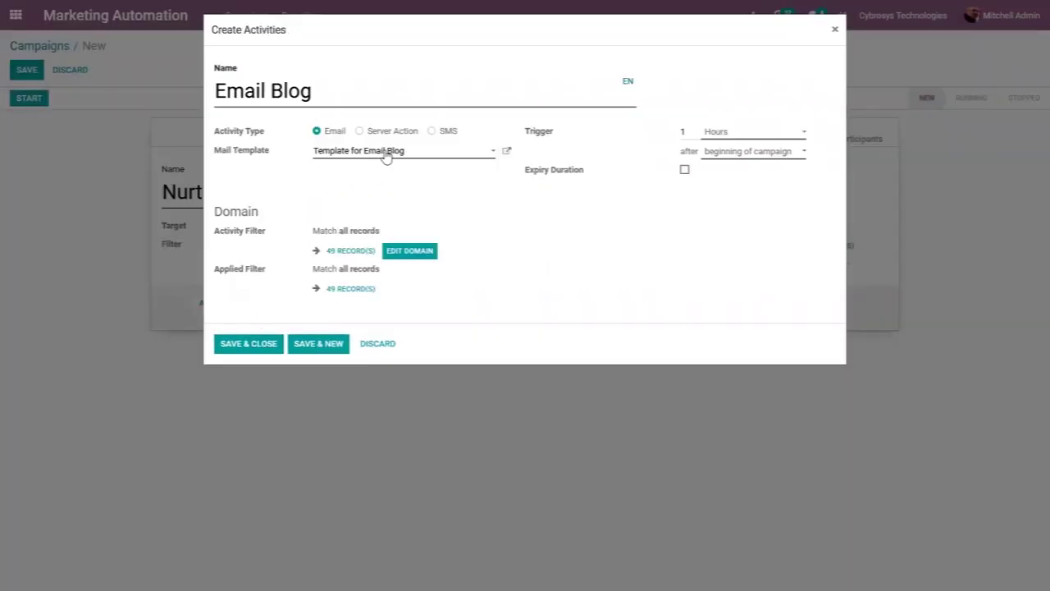
Step: Examine the trigger's time units and event choices, keeping the activity at 1 Hours after beginning of campaign
{"action": "left_click", "coordinate": [749, 137]}
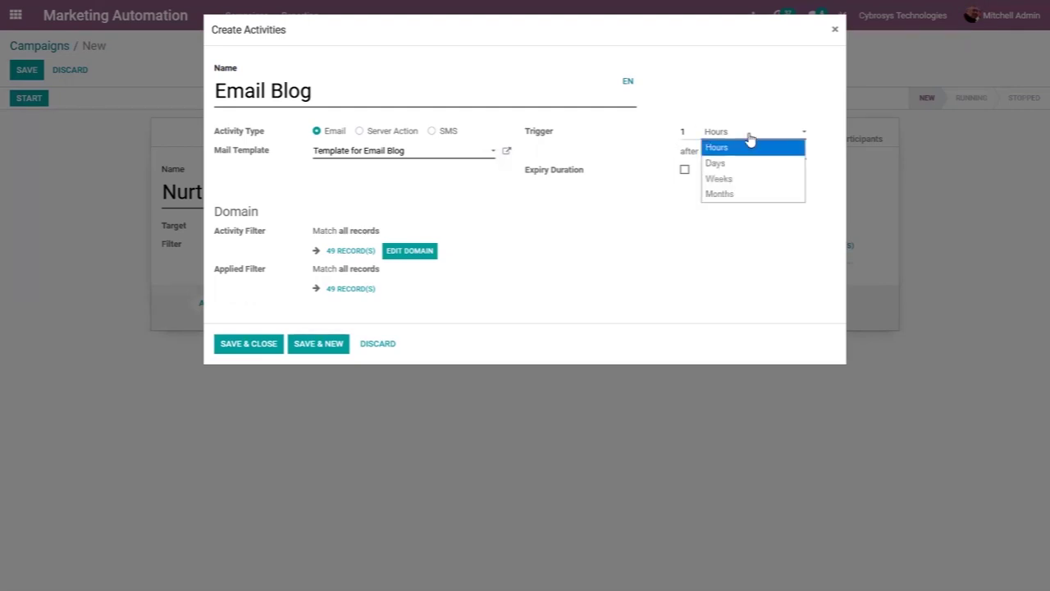
{"action": "left_click", "coordinate": [656, 216]}
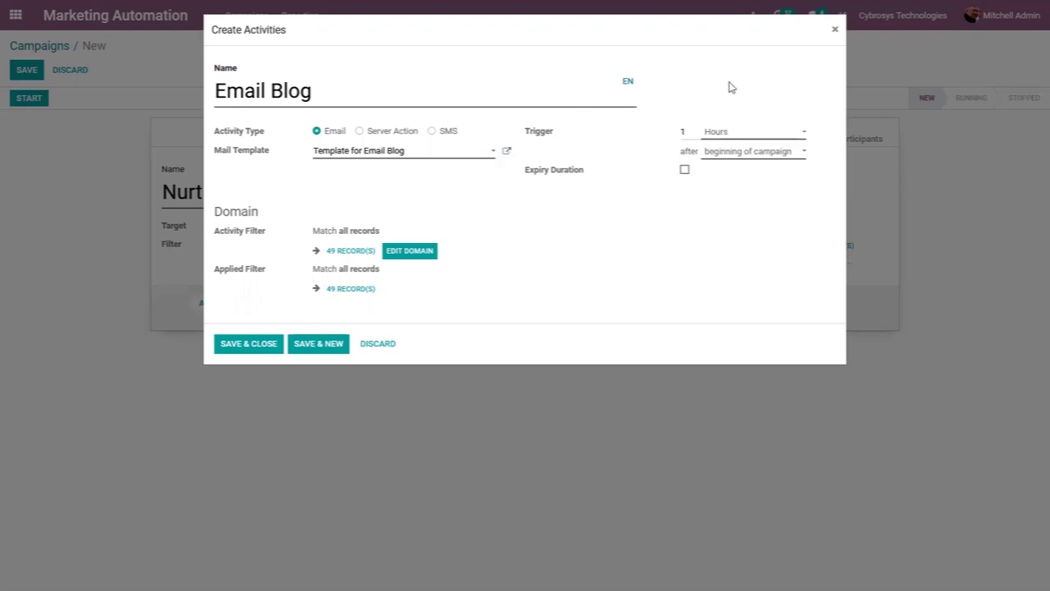
{"action": "left_click", "coordinate": [731, 154]}
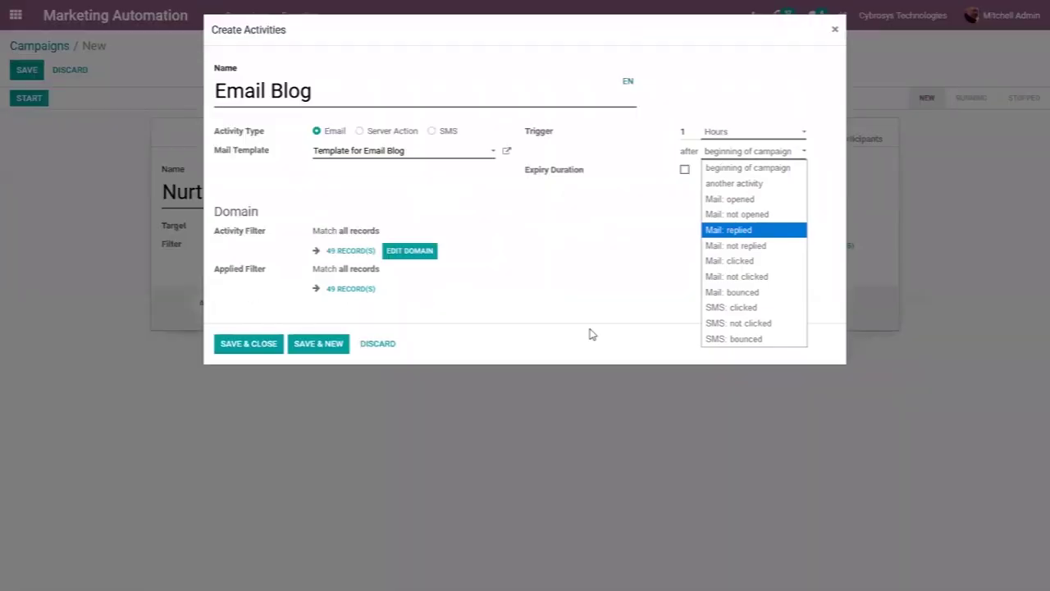
{"action": "left_click", "coordinate": [728, 168]}
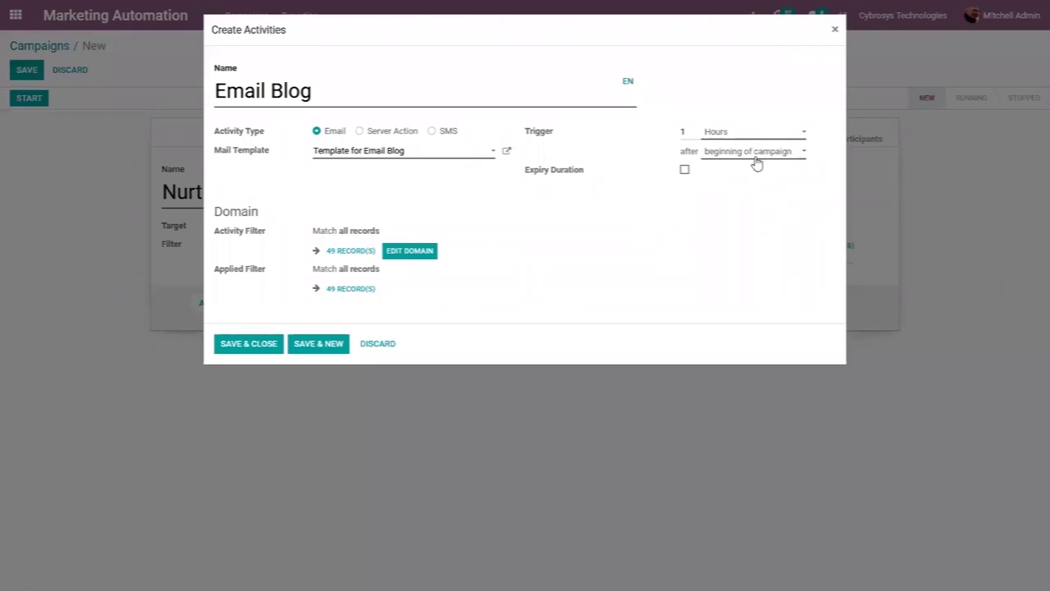
Step: Enable the activity's Expiry Duration with cancellation after 8 Hours, and save and close the activity
{"action": "left_click", "coordinate": [685, 170]}
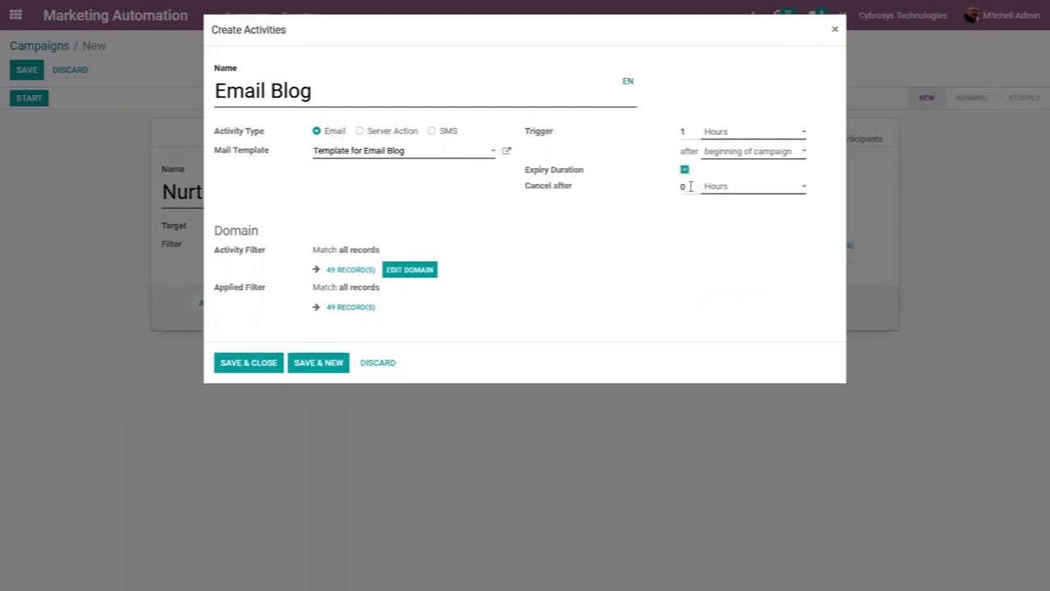
{"action": "left_click", "coordinate": [688, 187]}
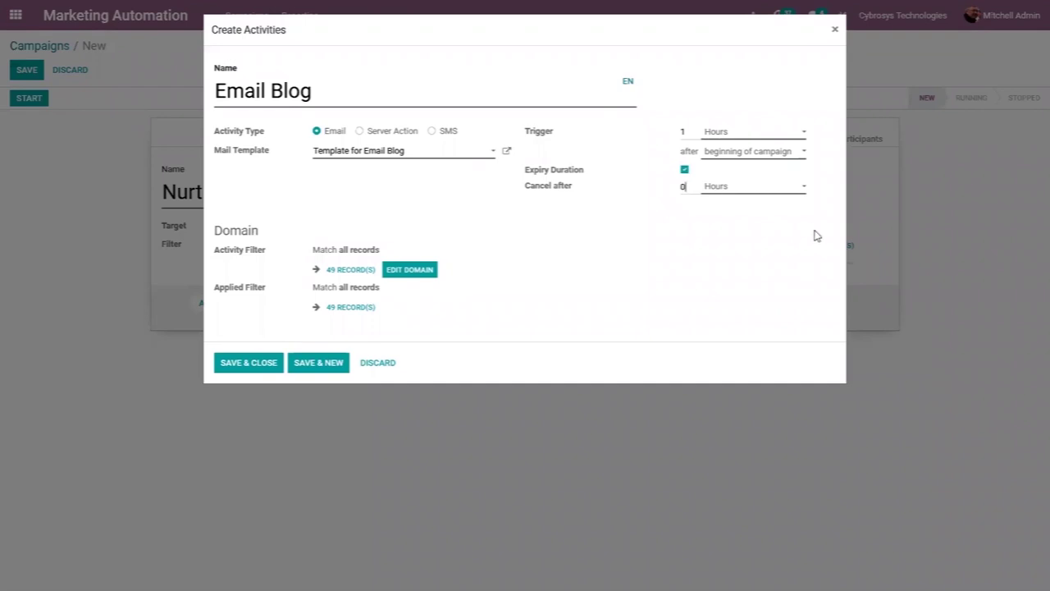
{"action": "key", "text": "BackSpace"}
{"action": "type", "text": "6"}
{"action": "key", "text": "BackSpace"}
{"action": "type", "text": "8"}
{"action": "left_click", "coordinate": [745, 190]}
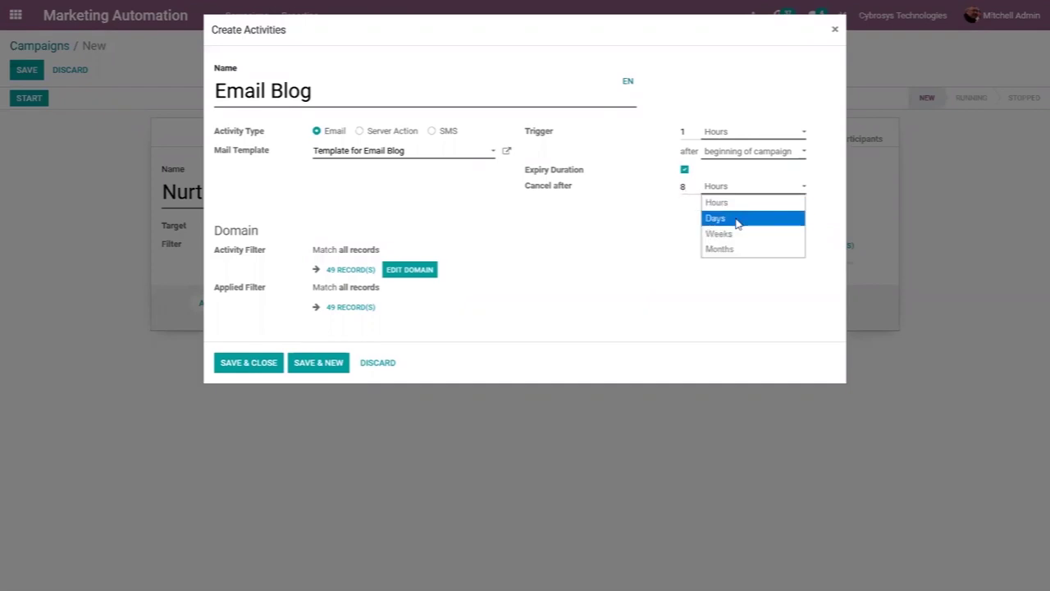
{"action": "left_click", "coordinate": [655, 255]}
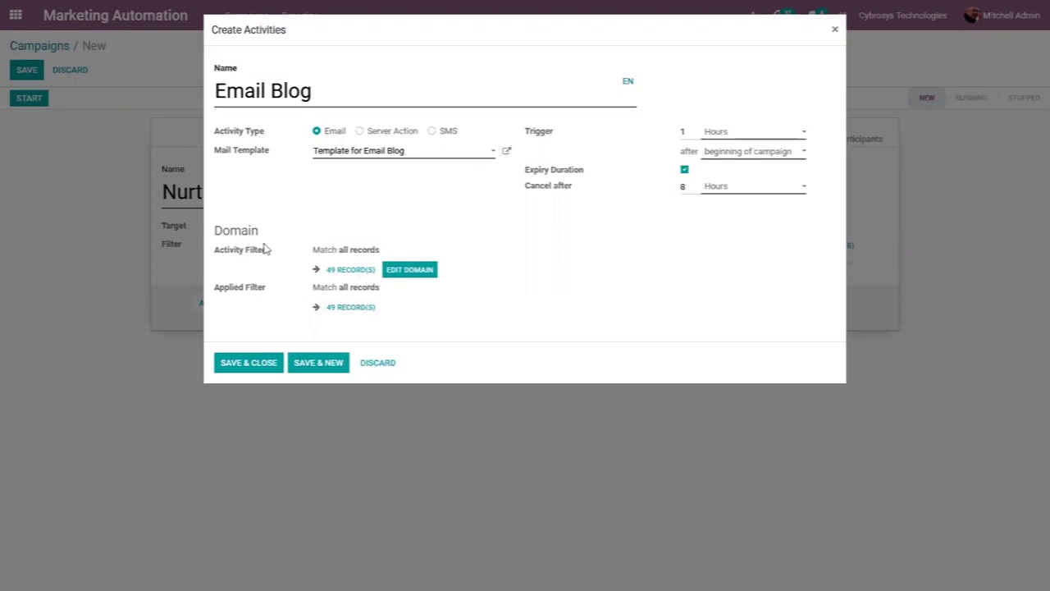
{"action": "left_click", "coordinate": [241, 368]}
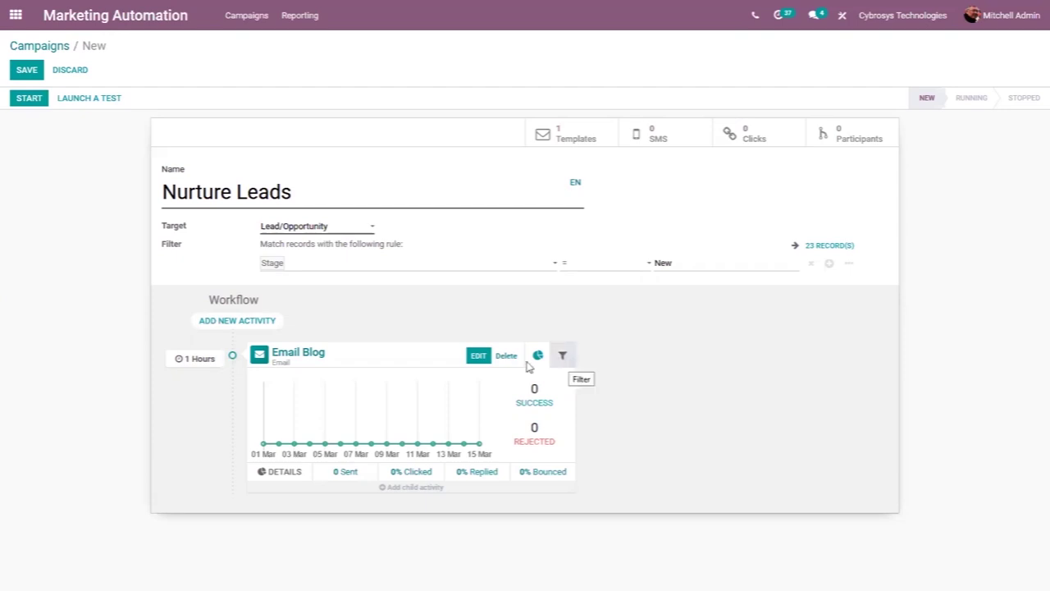
Step: Save the Nurture Leads campaign so child activities can be added, and reopen it for editing
{"action": "mouse_move", "coordinate": [307, 446]}
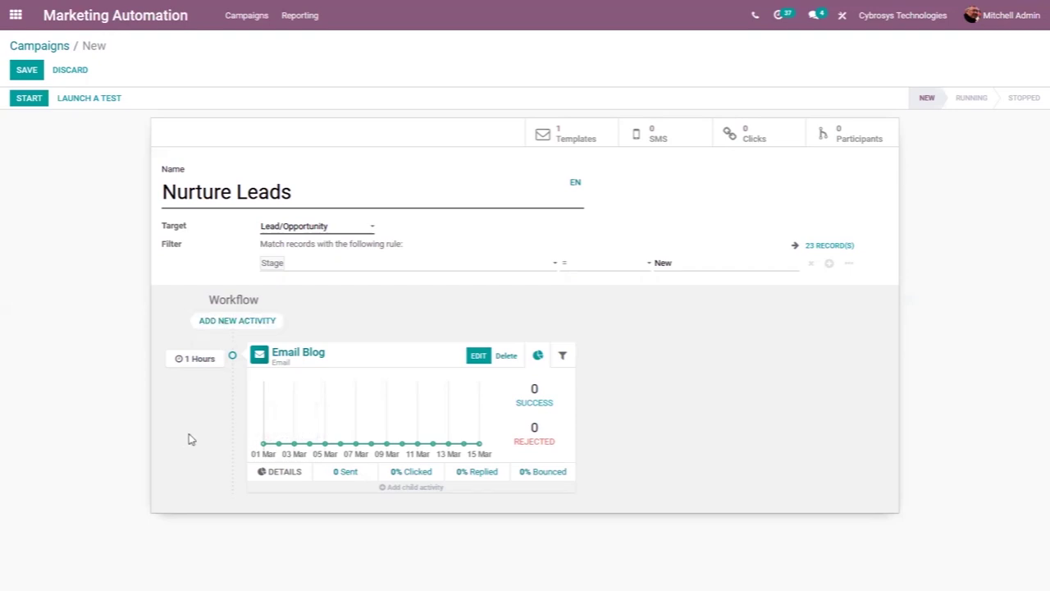
{"action": "left_click", "coordinate": [404, 486]}
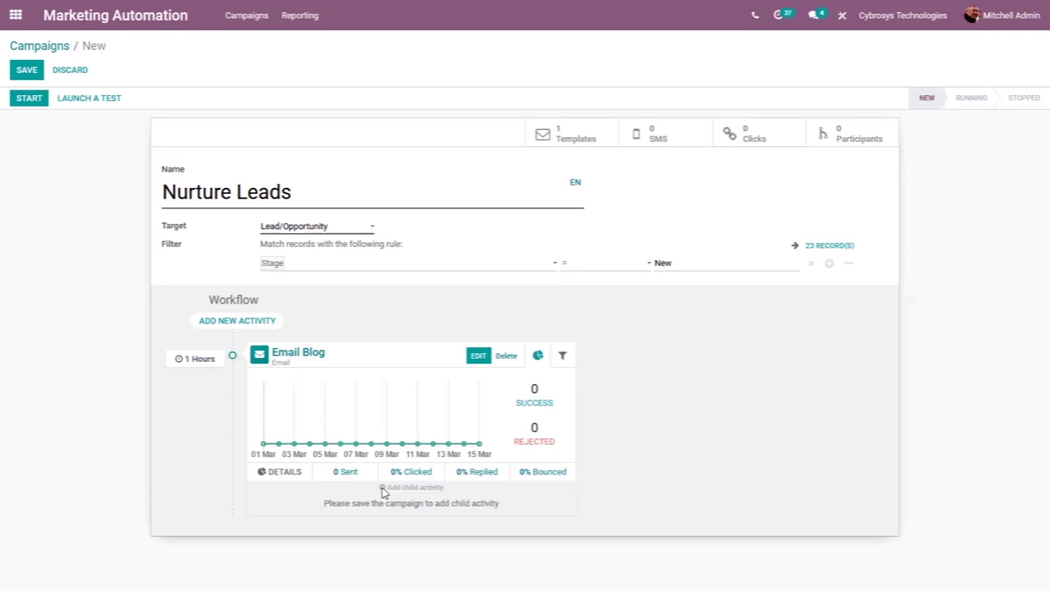
{"action": "left_click", "coordinate": [382, 489]}
{"action": "left_click", "coordinate": [25, 71]}
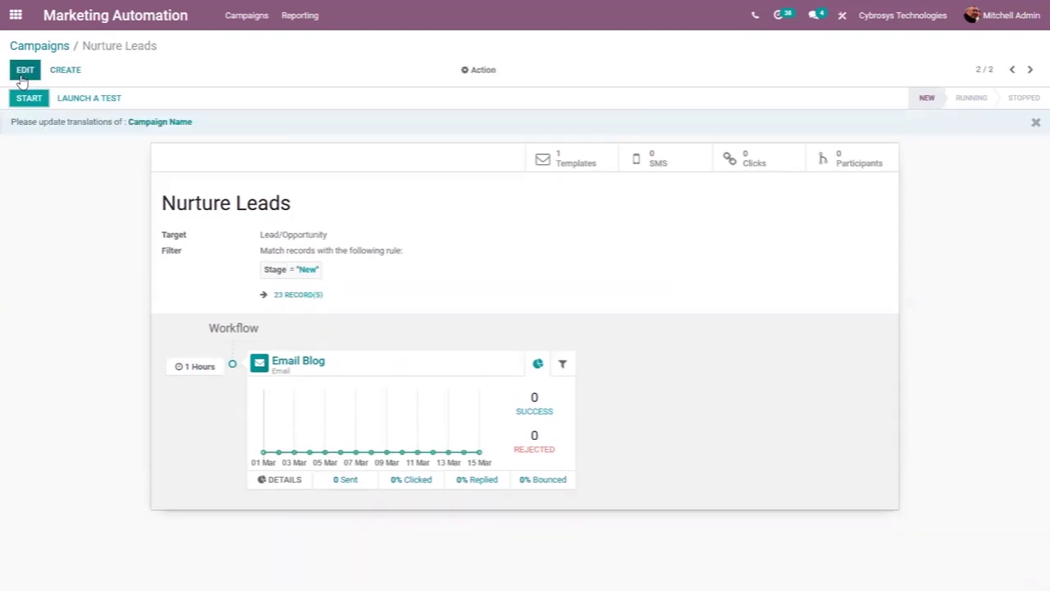
{"action": "left_click", "coordinate": [24, 71]}
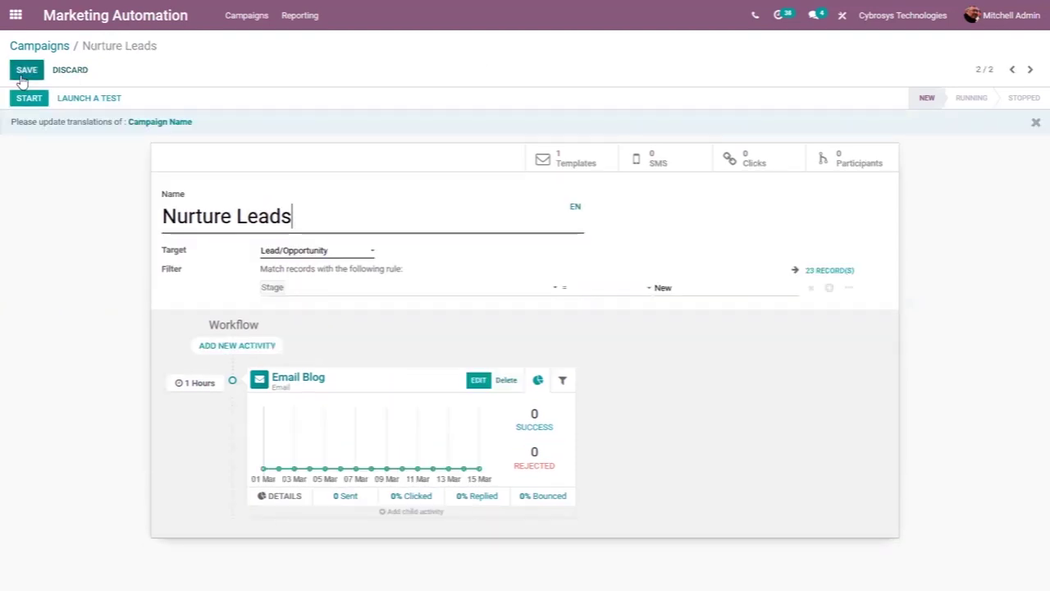
Step: Add a child activity to Email Blog triggered when the mail is opened, and name it "New Email Promo"
{"action": "mouse_move", "coordinate": [386, 512]}
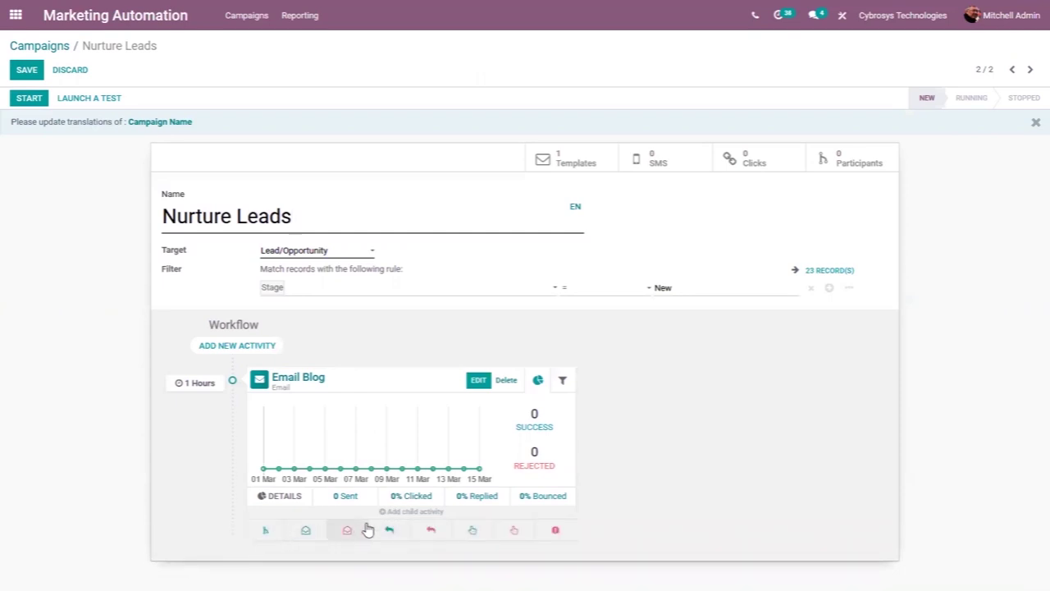
{"action": "left_click", "coordinate": [389, 527]}
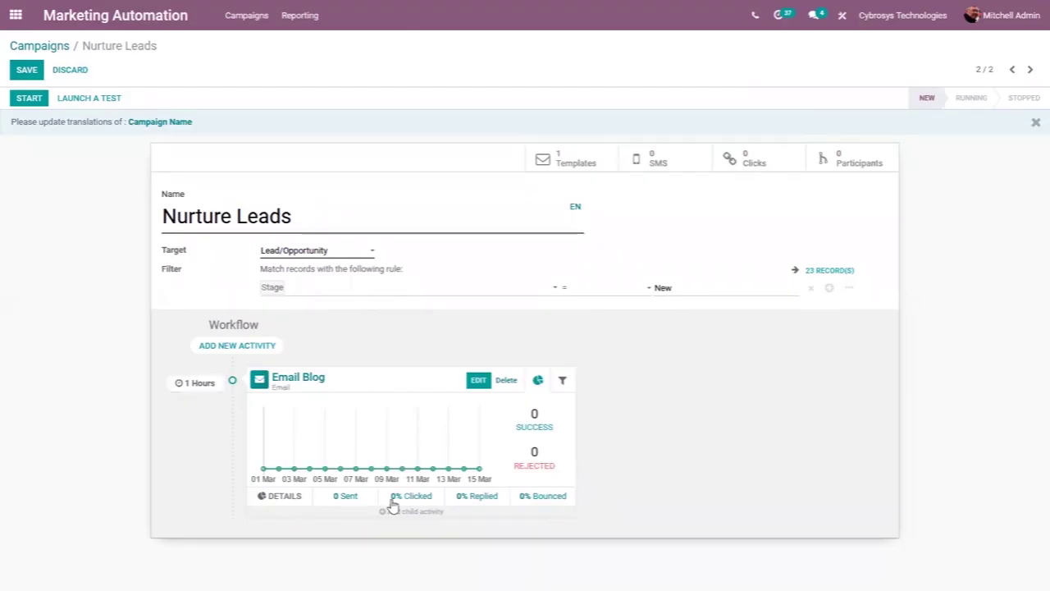
{"action": "mouse_move", "coordinate": [382, 520]}
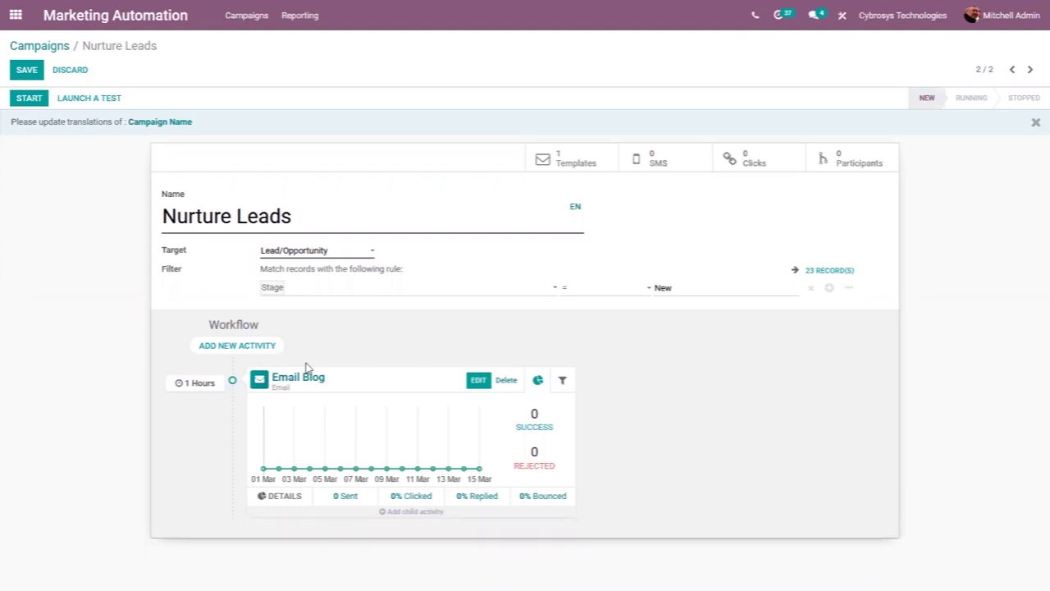
{"action": "left_click", "coordinate": [307, 531]}
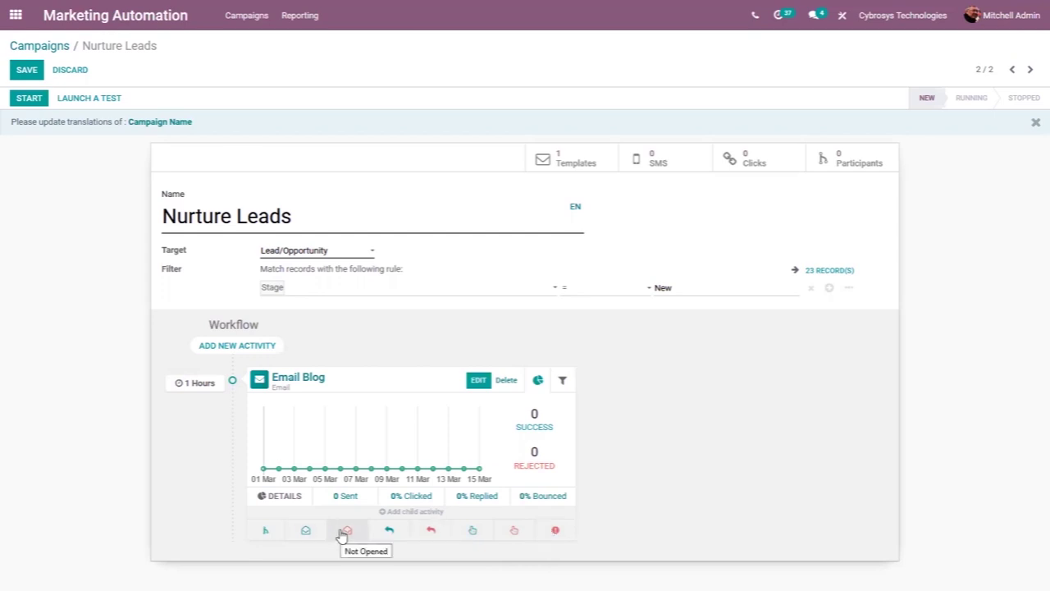
{"action": "left_click", "coordinate": [310, 532]}
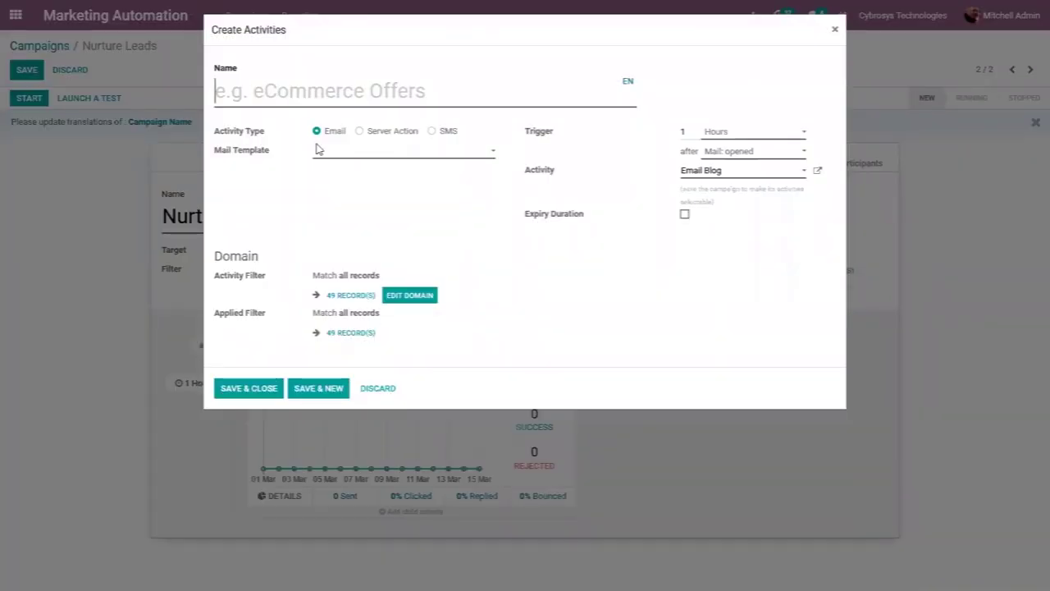
{"action": "type", "text": "New Ema"}
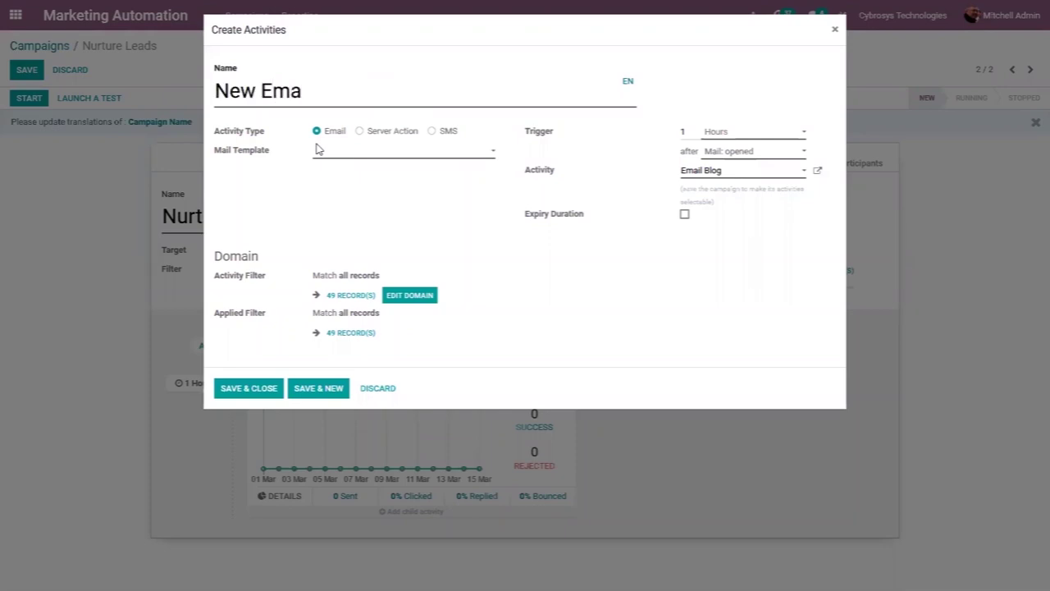
{"action": "type", "text": "il Promo"}
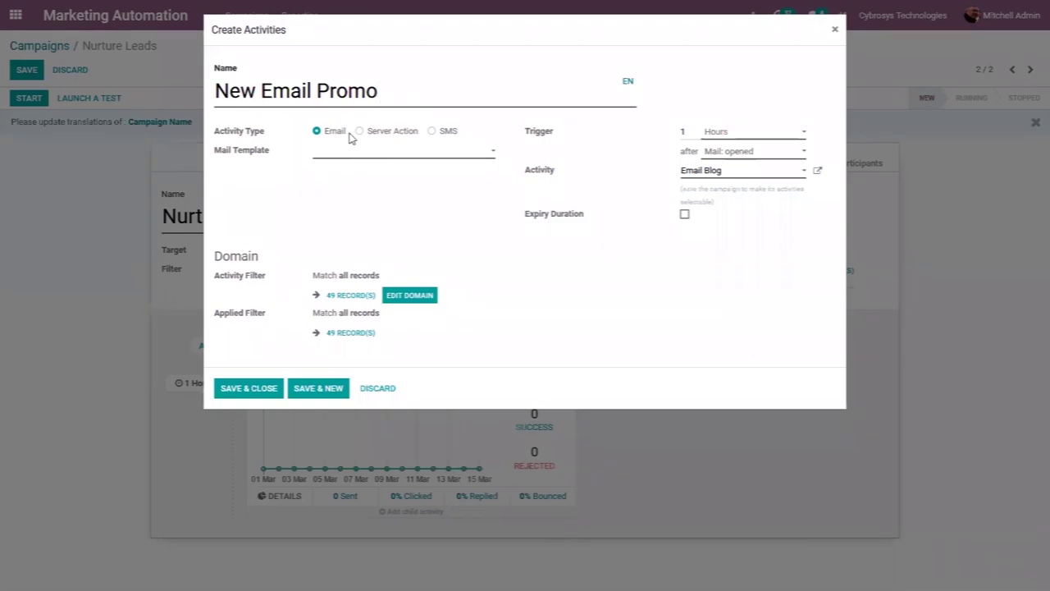
Step: Create and save a mail template named "Template for Email Promo" using the Odoo event registration layout
{"action": "left_click", "coordinate": [322, 154]}
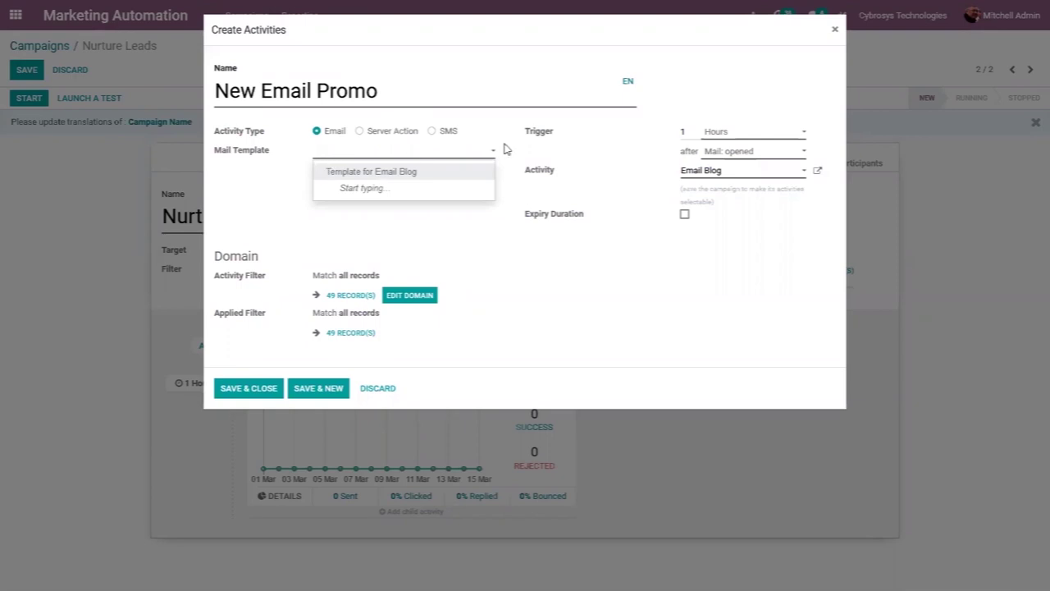
{"action": "type", "text": "Template for"}
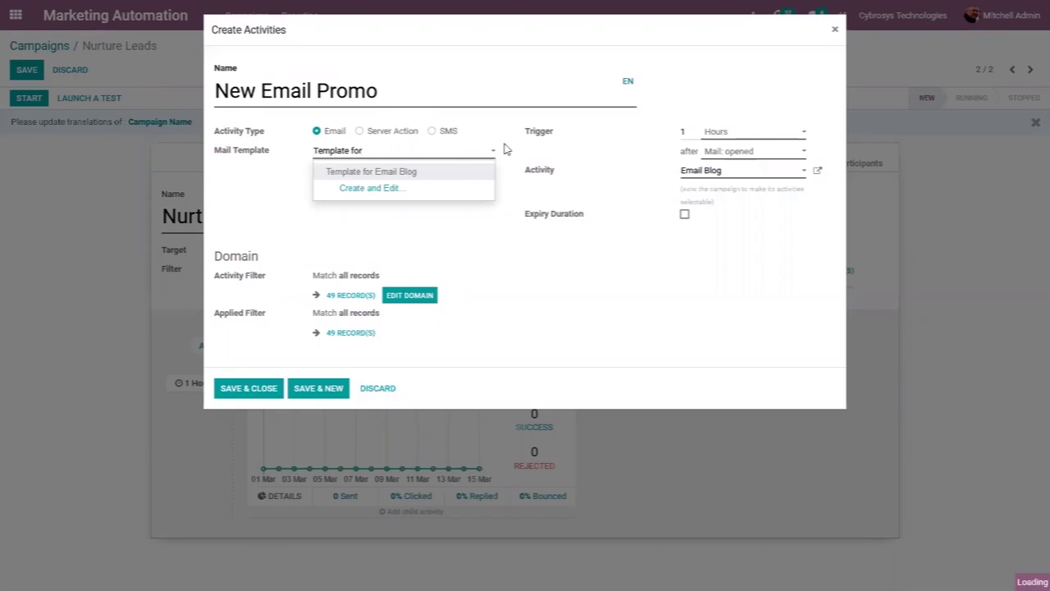
{"action": "type", "text": " Email Promo"}
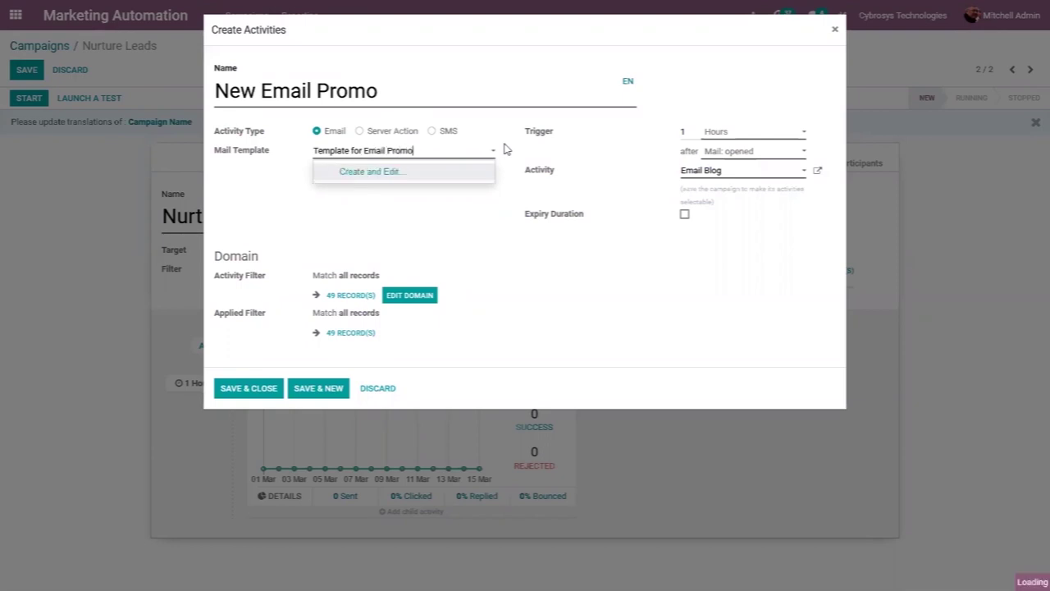
{"action": "left_click", "coordinate": [400, 177]}
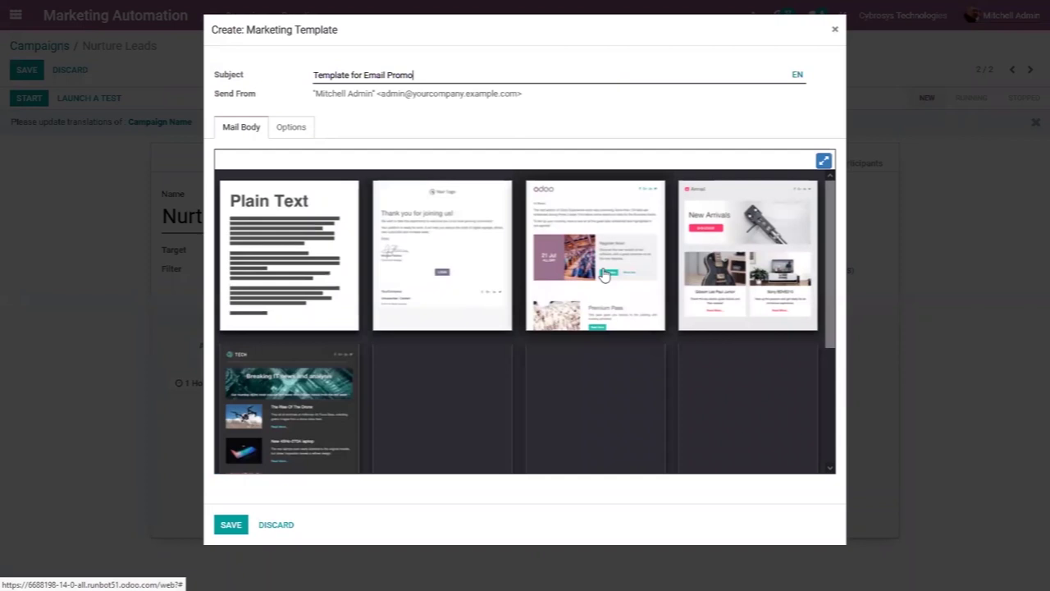
{"action": "left_click", "coordinate": [552, 220]}
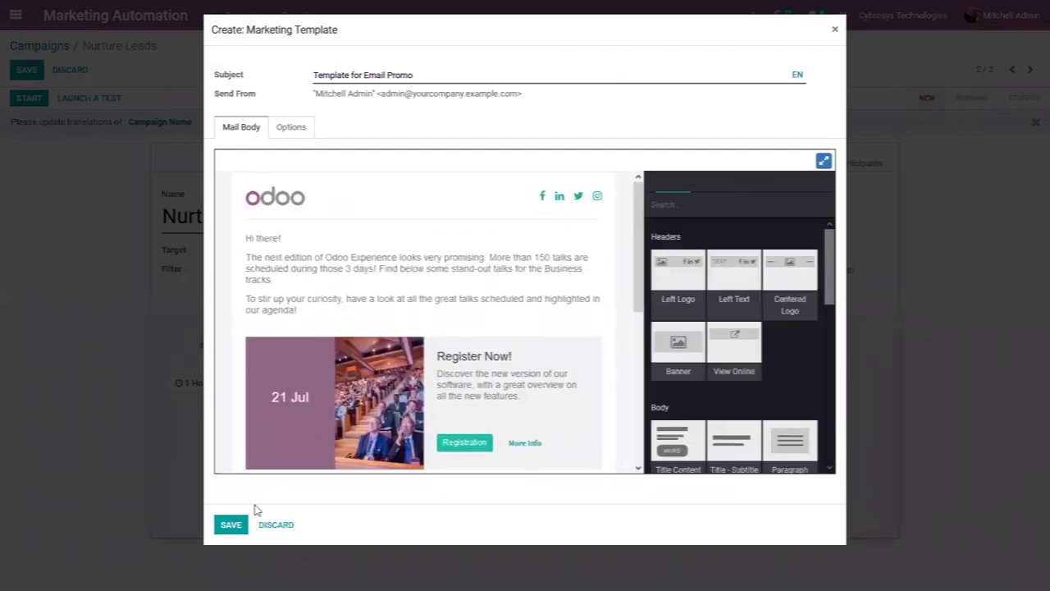
{"action": "left_click", "coordinate": [231, 525]}
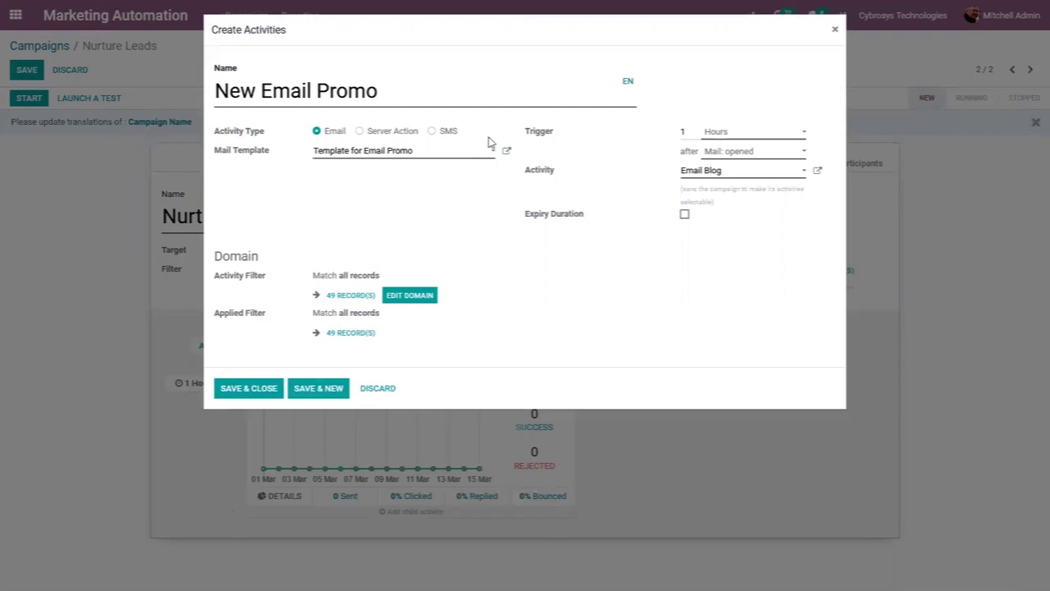
Step: Set the New Email Promo trigger unit to Days, then save and close the activity
{"action": "left_click", "coordinate": [739, 136]}
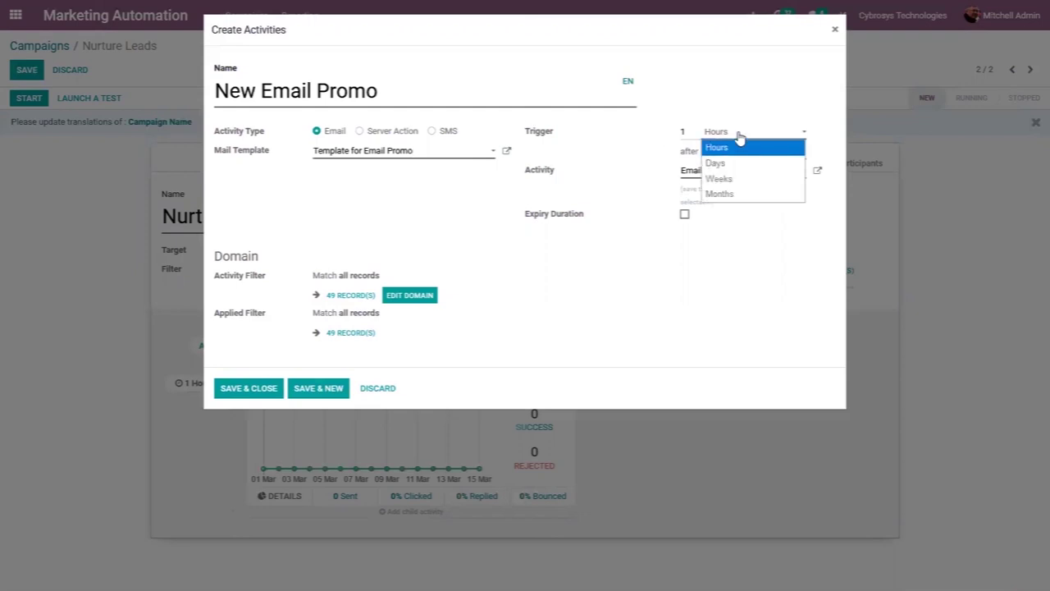
{"action": "left_click", "coordinate": [609, 180]}
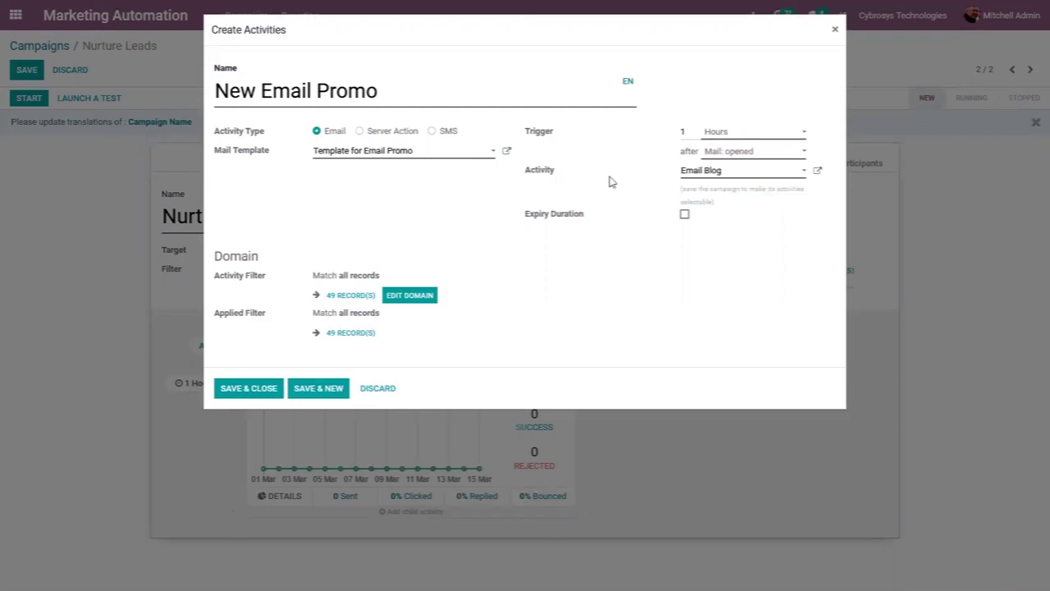
{"action": "left_click", "coordinate": [727, 133]}
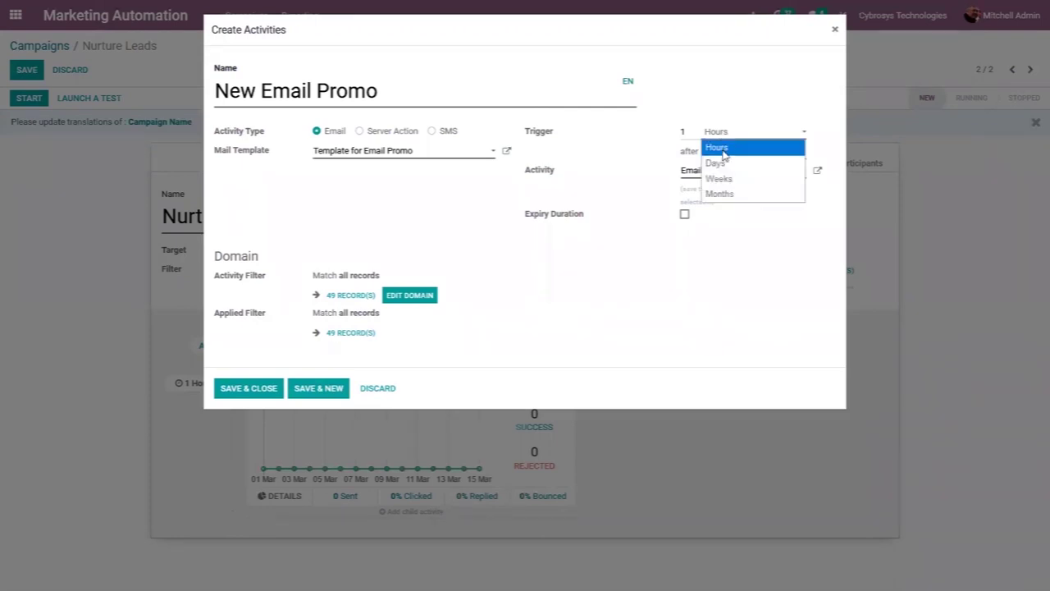
{"action": "left_click", "coordinate": [723, 153]}
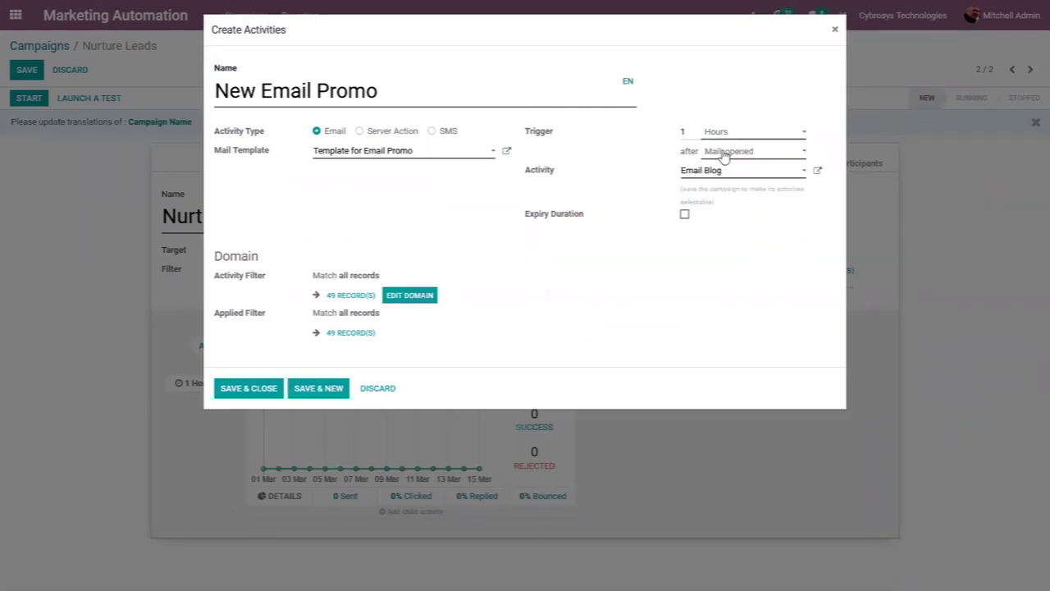
{"action": "left_click", "coordinate": [715, 133]}
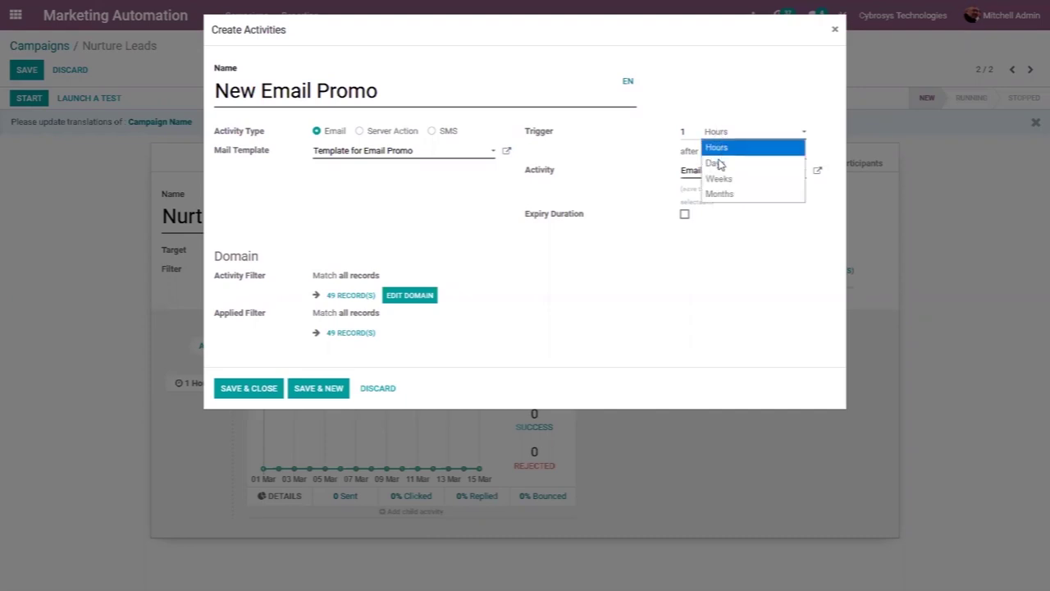
{"action": "left_click", "coordinate": [720, 163]}
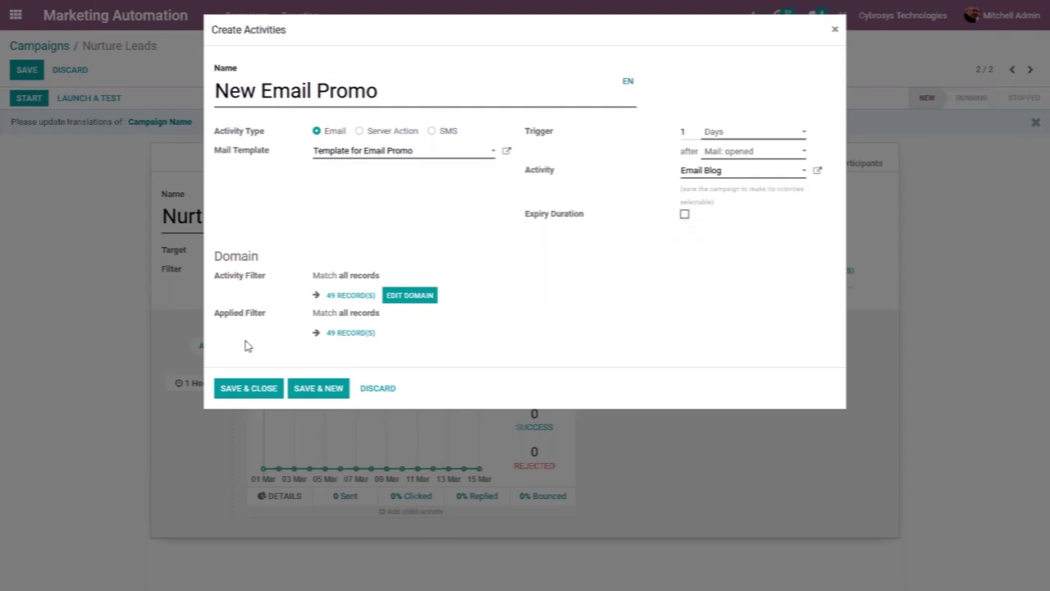
{"action": "left_click", "coordinate": [238, 386]}
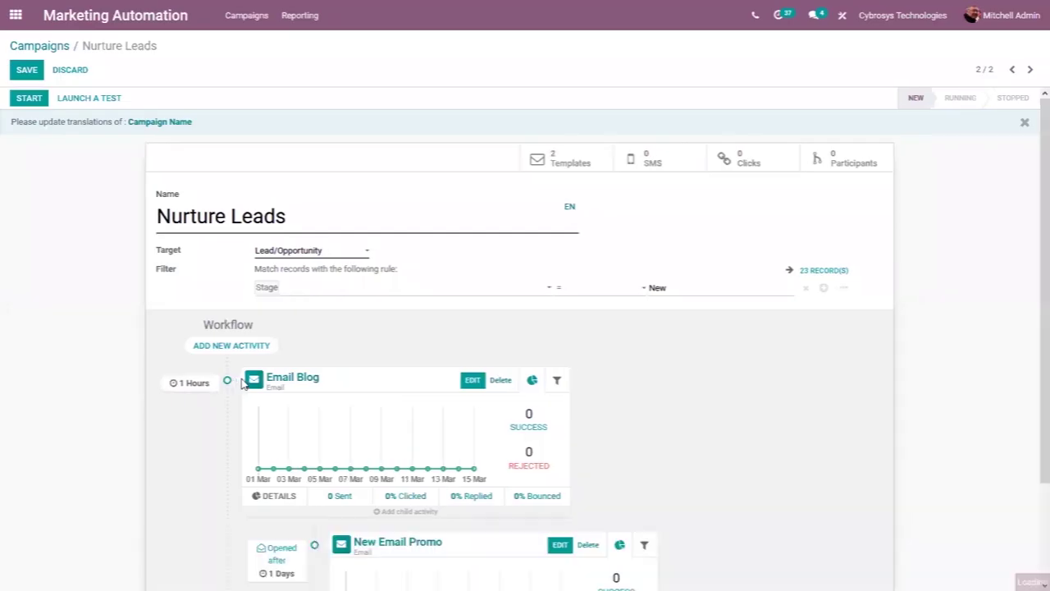
Step: Save the campaign so New Email Promo can take child activities, and reopen it for editing
{"action": "scroll", "coordinate": [1031, 265], "scroll_direction": "down", "scroll_amount": 2}
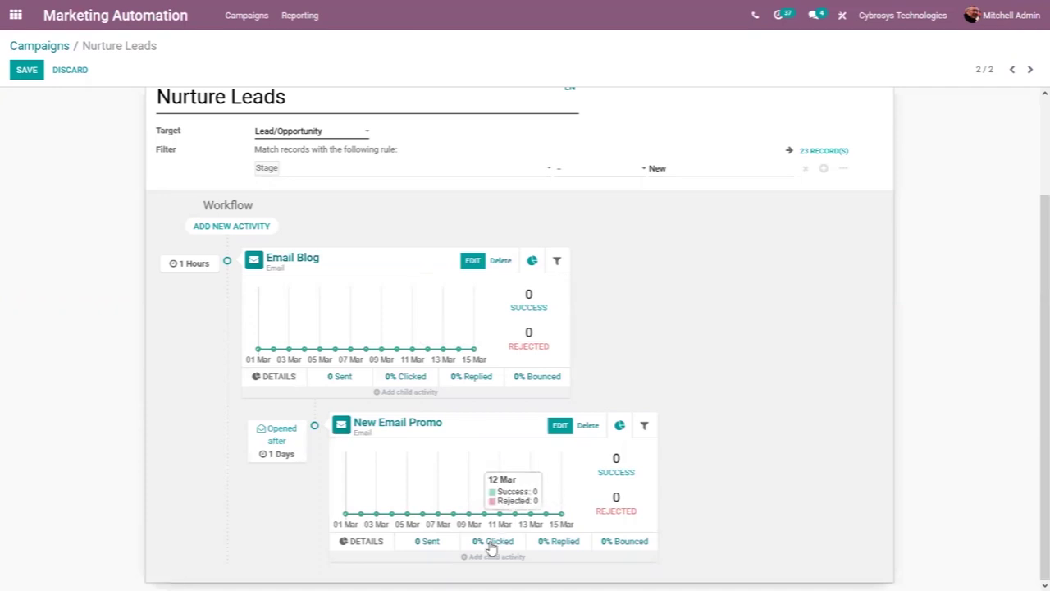
{"action": "mouse_move", "coordinate": [470, 558]}
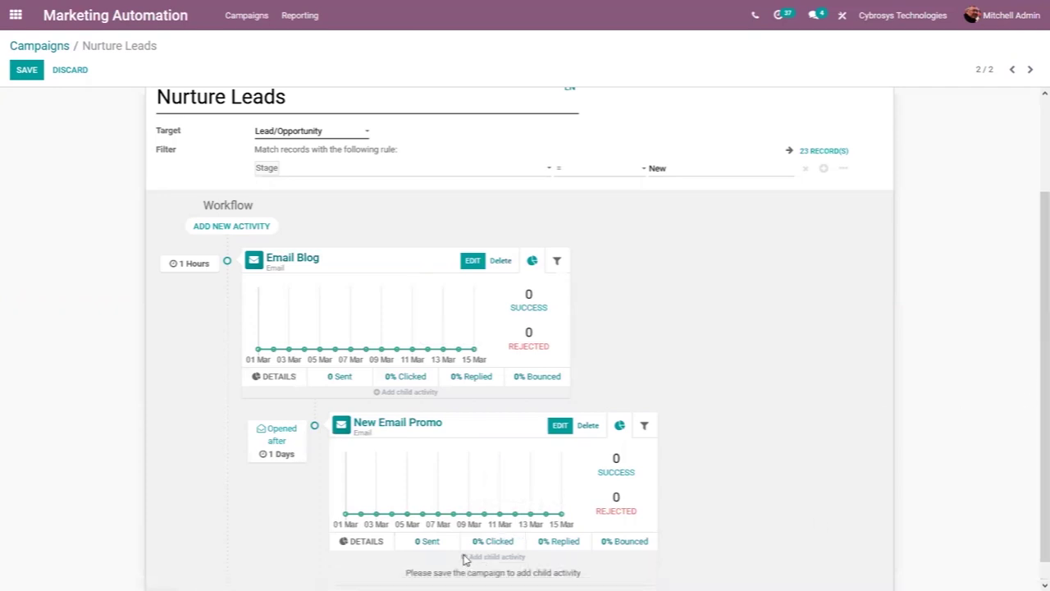
{"action": "left_click", "coordinate": [25, 72]}
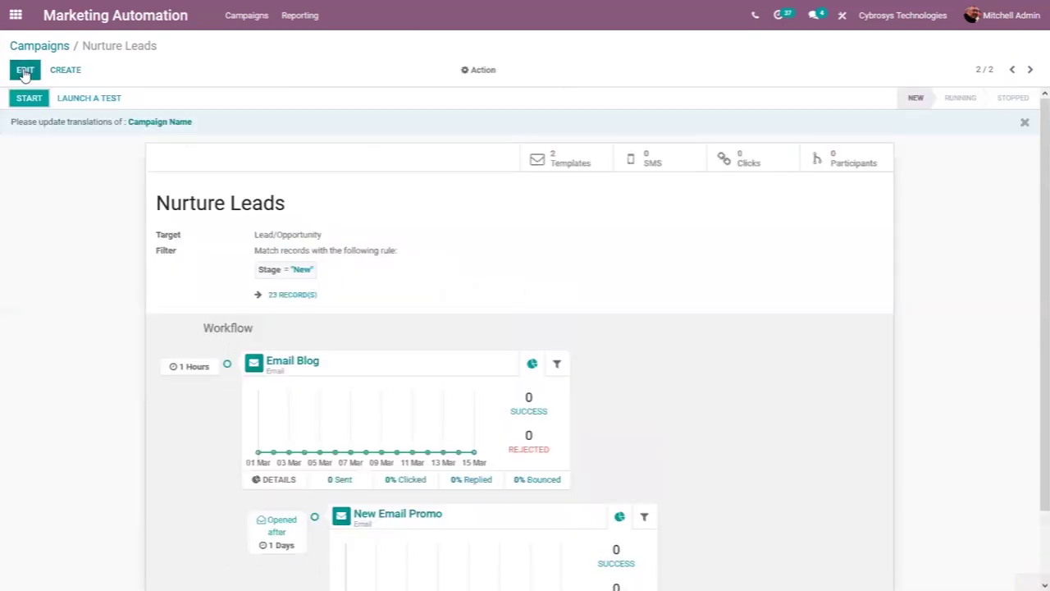
{"action": "left_click_drag", "start_coordinate": [1042, 281], "coordinate": [1042, 485]}
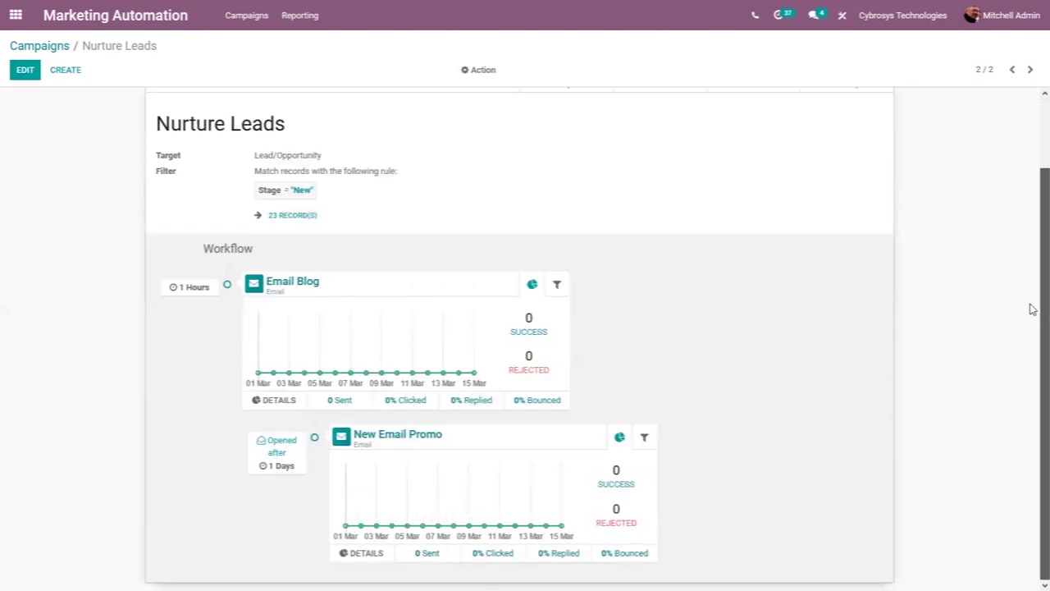
{"action": "scroll", "coordinate": [1032, 361], "scroll_direction": "up", "scroll_amount": 1}
{"action": "scroll", "coordinate": [1031, 345], "scroll_direction": "down", "scroll_amount": 1}
{"action": "mouse_move", "coordinate": [335, 357]}
{"action": "left_click", "coordinate": [25, 70]}
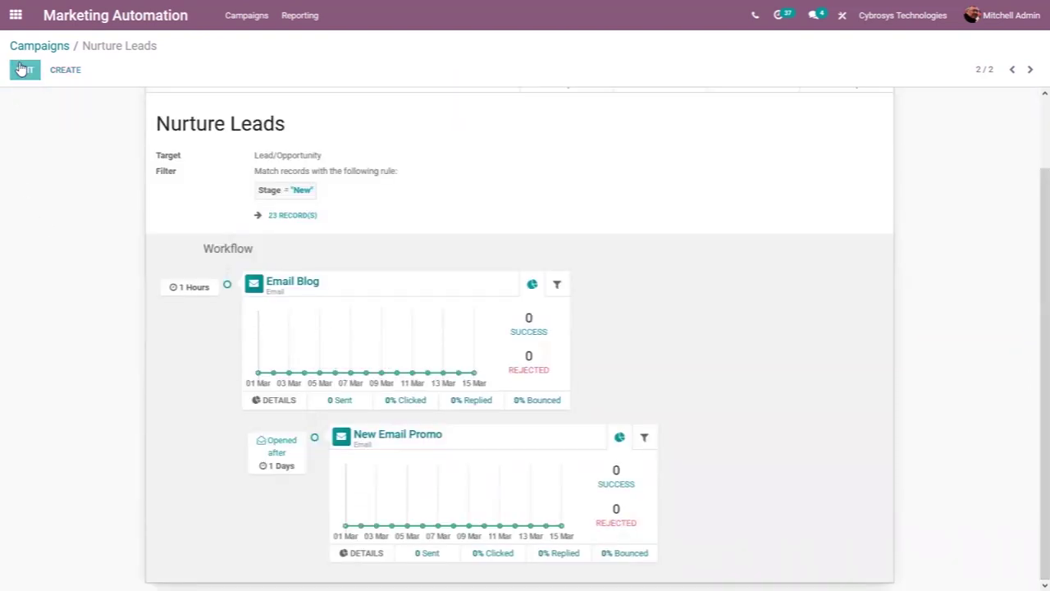
Step: Add a child activity to New Email Promo triggered when the mail is clicked, and name it "Move Lead to Qualified"
{"action": "scroll", "coordinate": [1034, 273], "scroll_direction": "down", "scroll_amount": 3}
{"action": "mouse_move", "coordinate": [466, 565]}
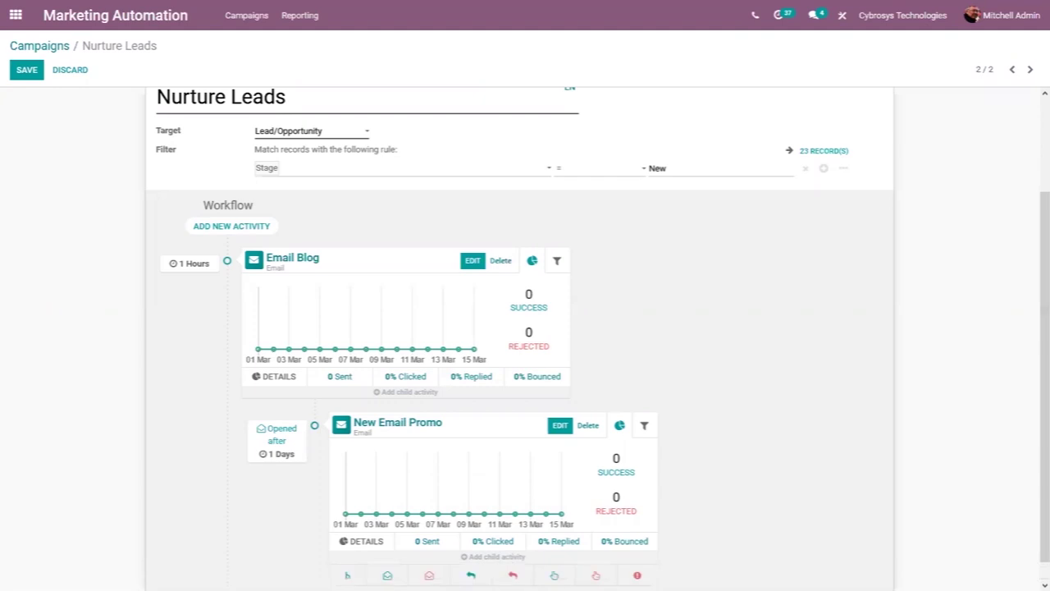
{"action": "left_click", "coordinate": [555, 576]}
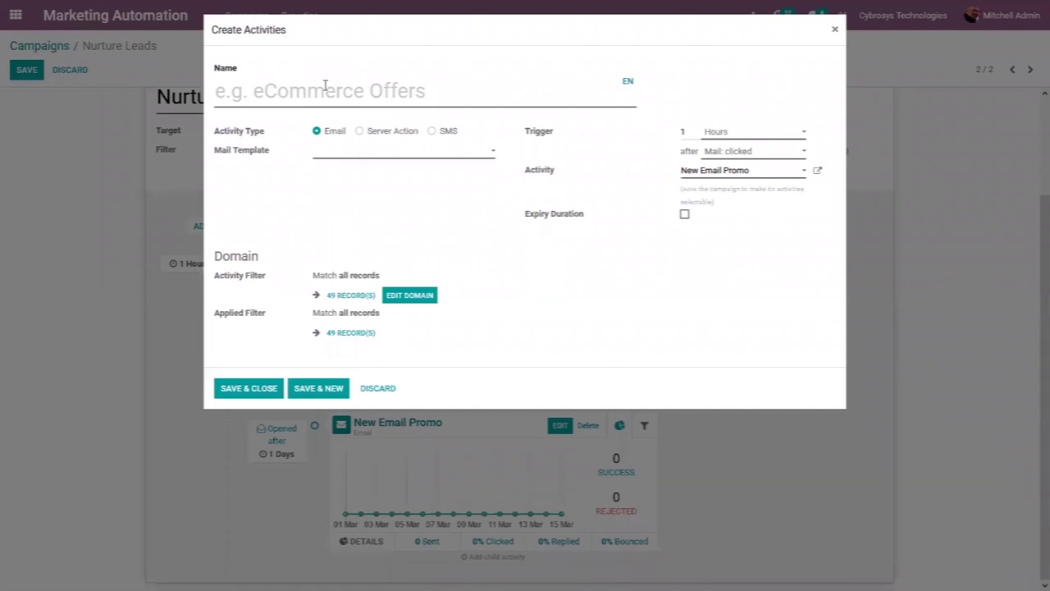
{"action": "type", "text": "Move"}
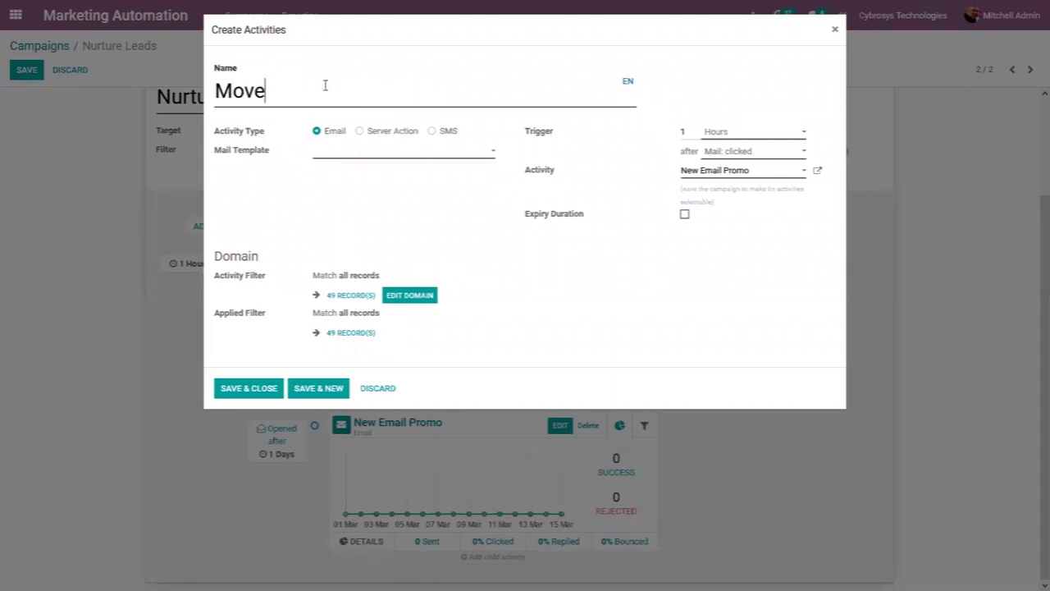
{"action": "type", "text": " Lead t"}
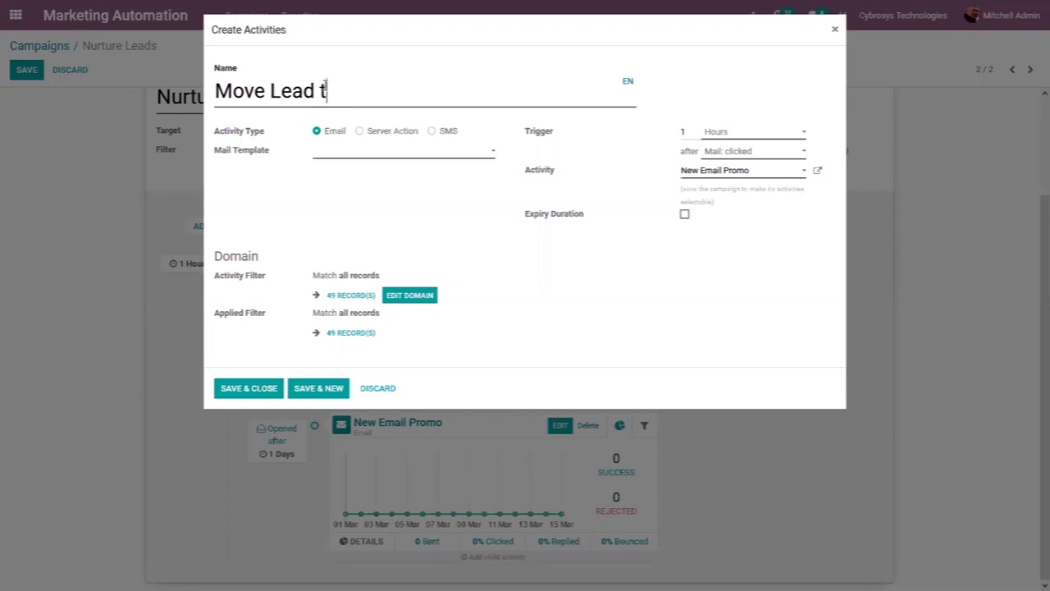
{"action": "type", "text": "o Quali"}
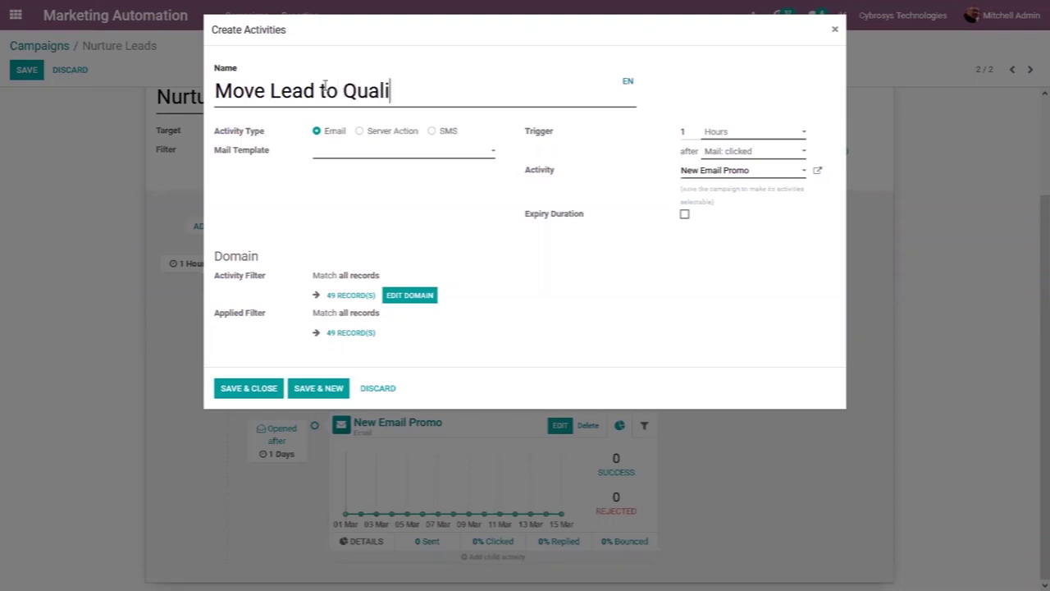
{"action": "type", "text": "fied"}
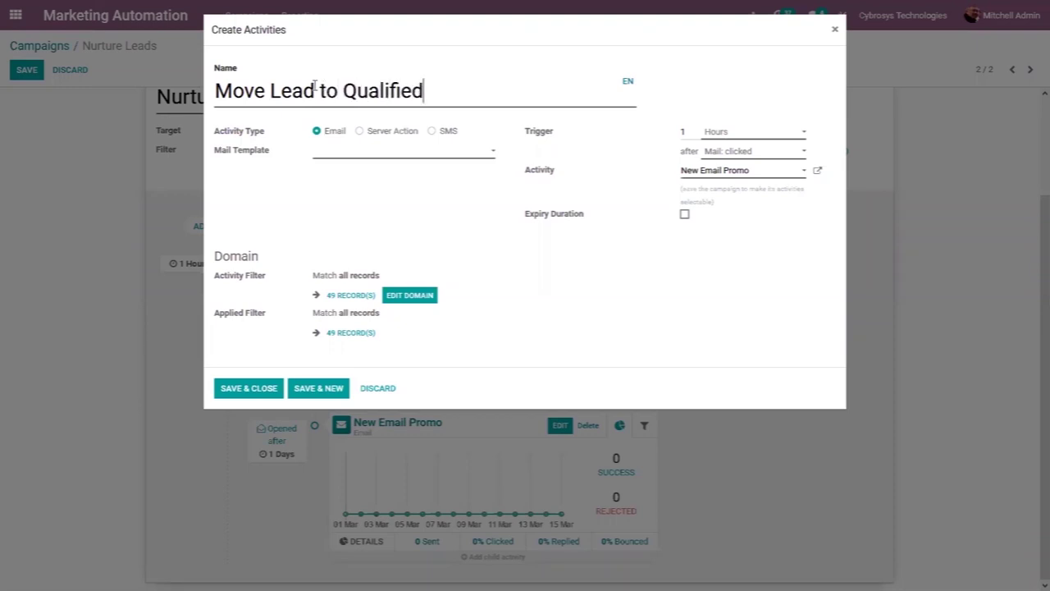
Step: Replace "Lead" in the activity name so that it reads "Move Oppurtunity to Qualified"
{"action": "left_click", "coordinate": [314, 89]}
{"action": "key", "text": "BackSpace"}
{"action": "key", "text": "BackSpace"}
{"action": "key", "text": "BackSpace"}
{"action": "key", "text": "BackSpace"}
{"action": "type", "text": "Opp"}
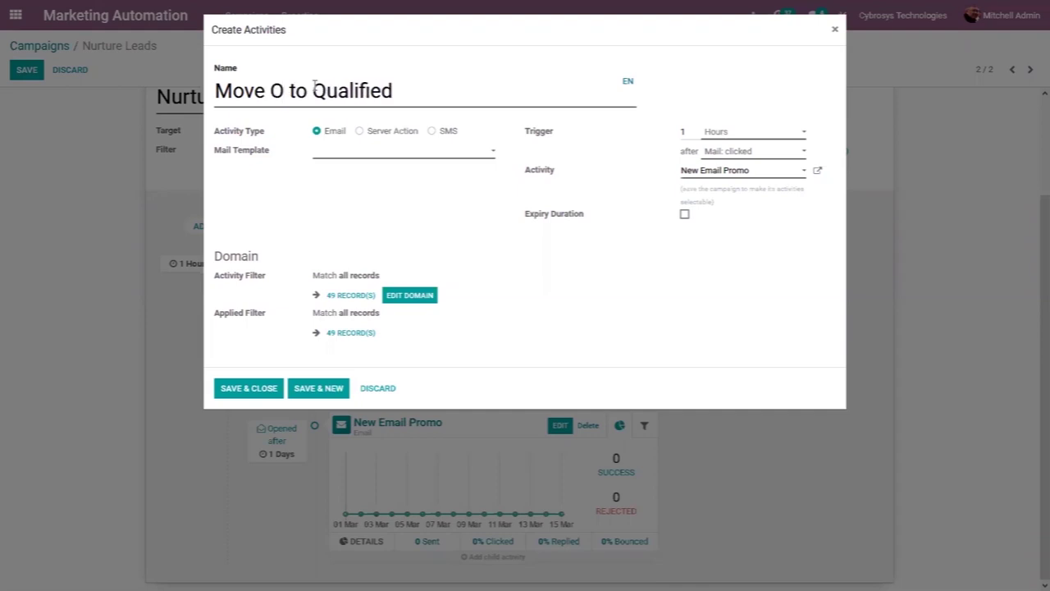
{"action": "type", "text": "utunity"}
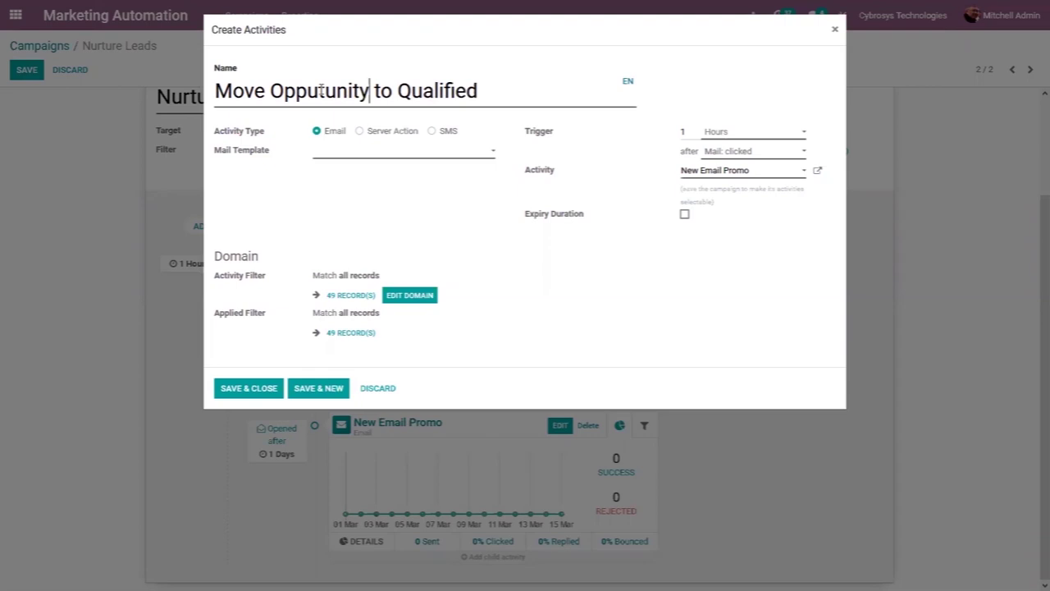
{"action": "left_click", "coordinate": [321, 91]}
{"action": "type", "text": "r"}
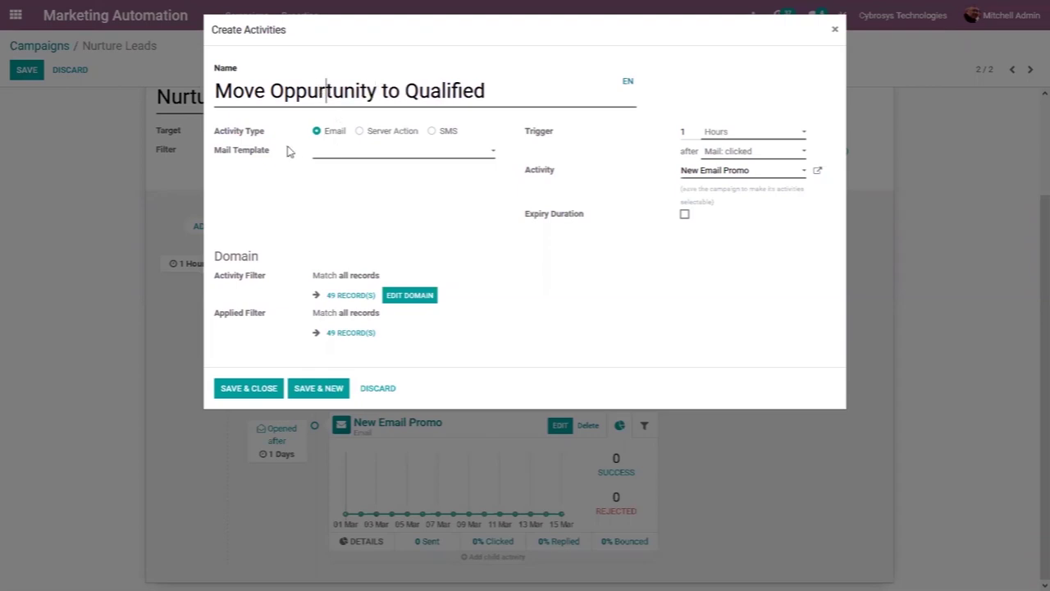
Step: Set the activity type to Server Action and start creating a server action named "Move to Qualified Stage"
{"action": "left_click", "coordinate": [360, 131]}
{"action": "left_click", "coordinate": [362, 152]}
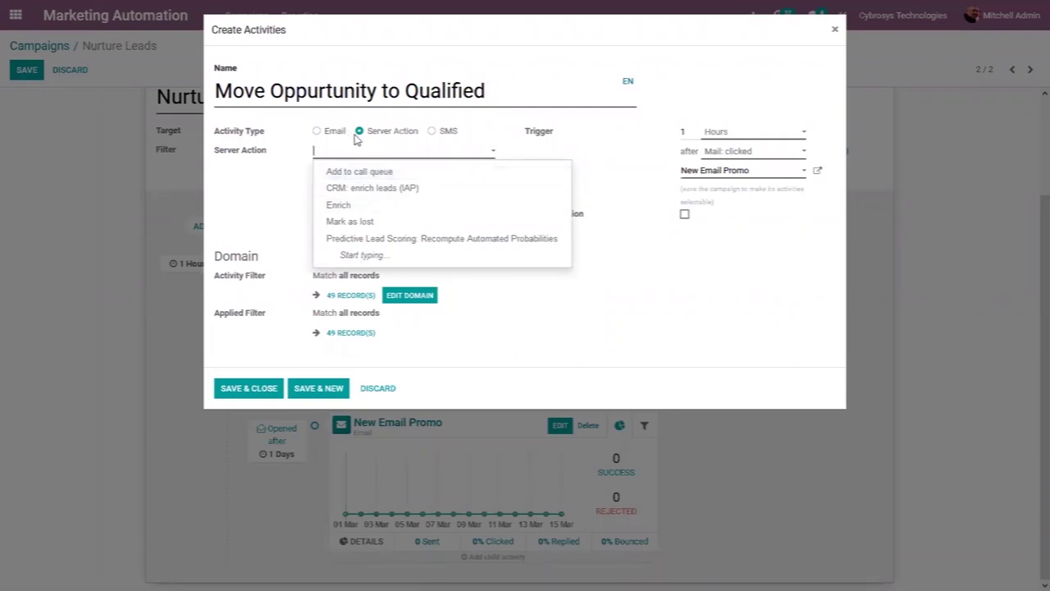
{"action": "type", "text": "ove"}
{"action": "type", "text": " to W"}
{"action": "type", "text": "Qua"}
{"action": "type", "text": "alified"}
{"action": "type", "text": " Stage"}
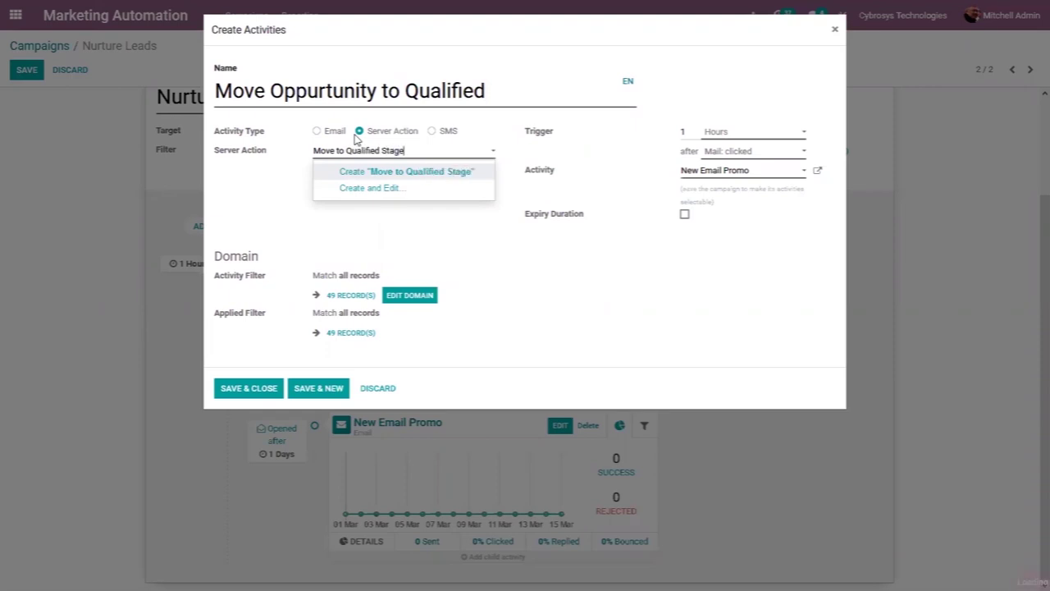
{"action": "left_click", "coordinate": [389, 189]}
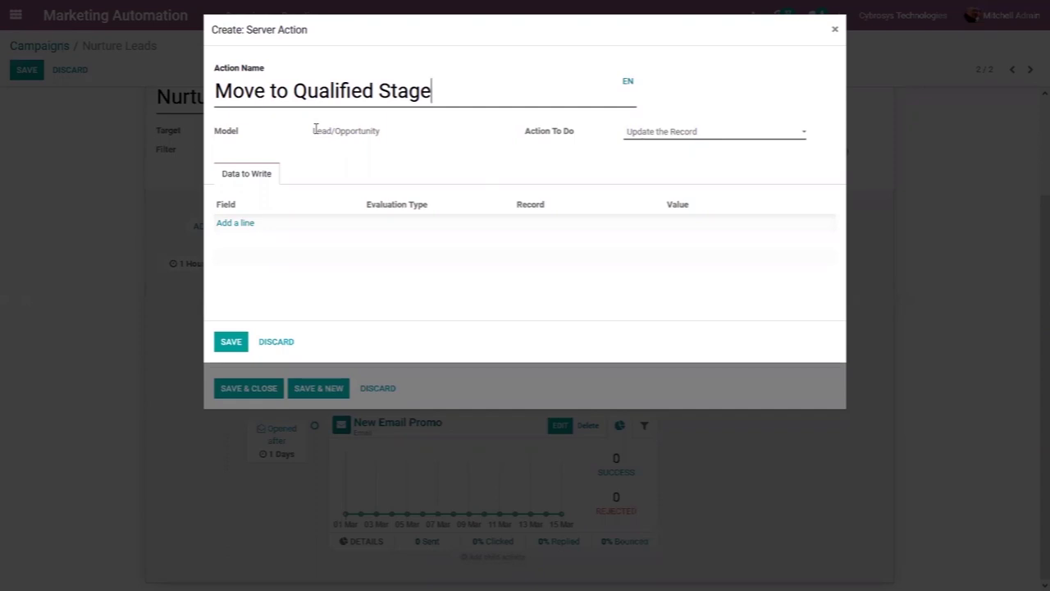
Step: Keep Update the Record as the action to do, and add a data line for the Stage (crm.lead) field with evaluation type Reference
{"action": "left_click", "coordinate": [659, 134]}
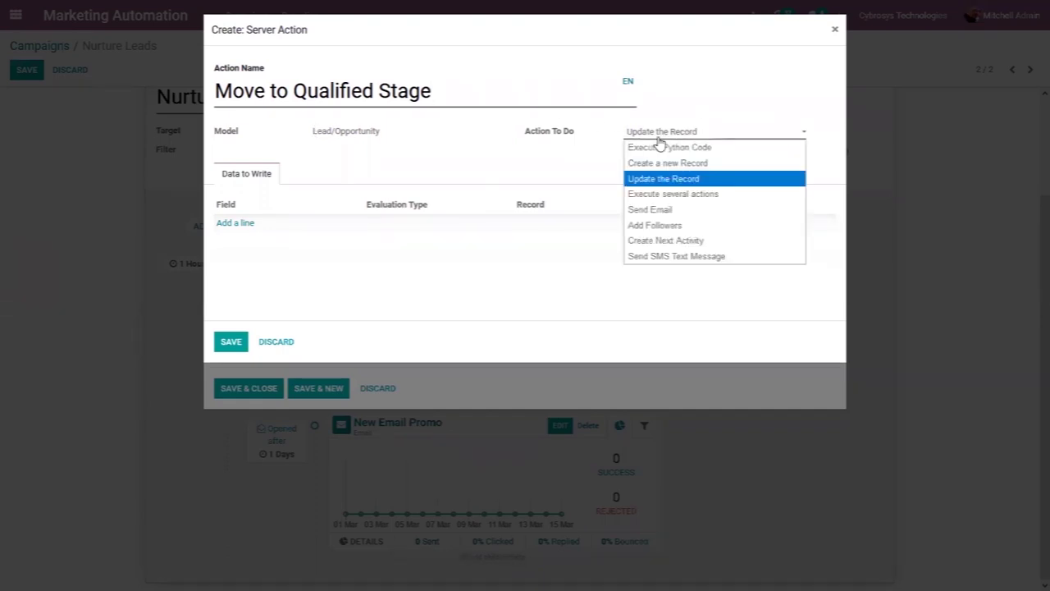
{"action": "left_click", "coordinate": [588, 166]}
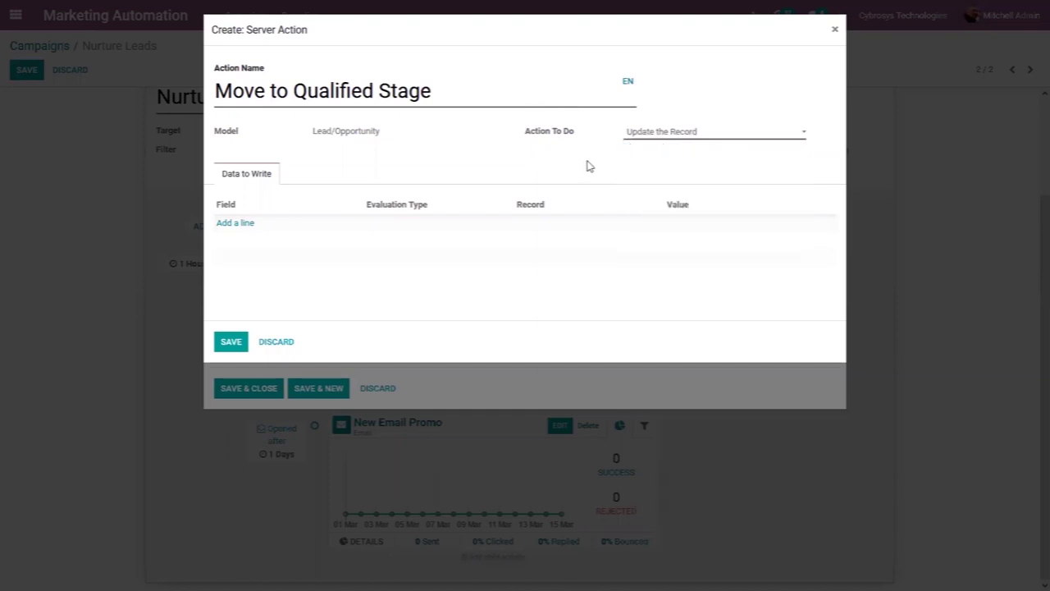
{"action": "left_click", "coordinate": [232, 223]}
{"action": "type", "text": "stag"}
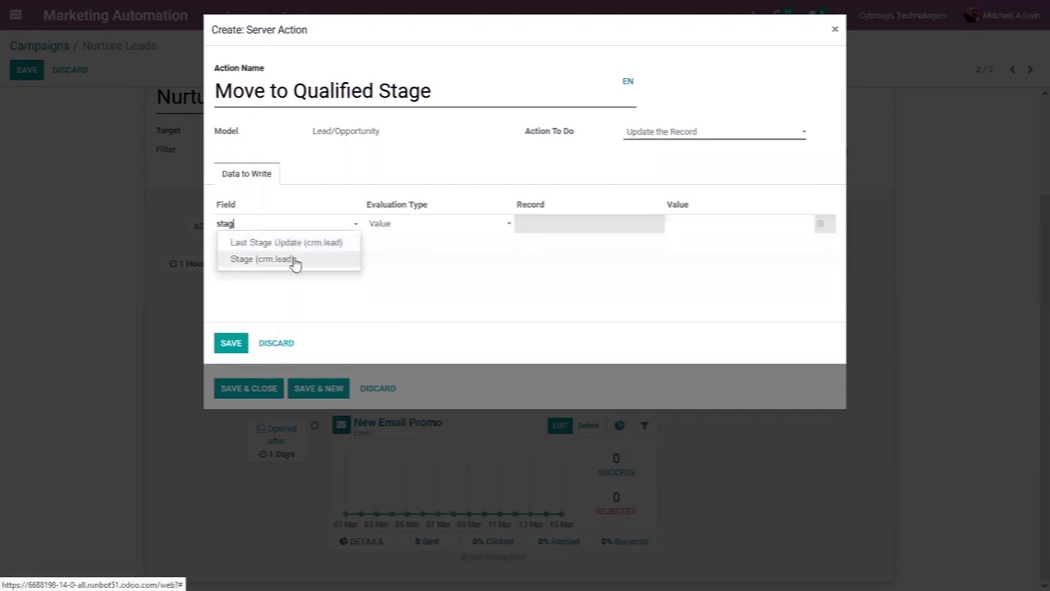
{"action": "left_click", "coordinate": [290, 259]}
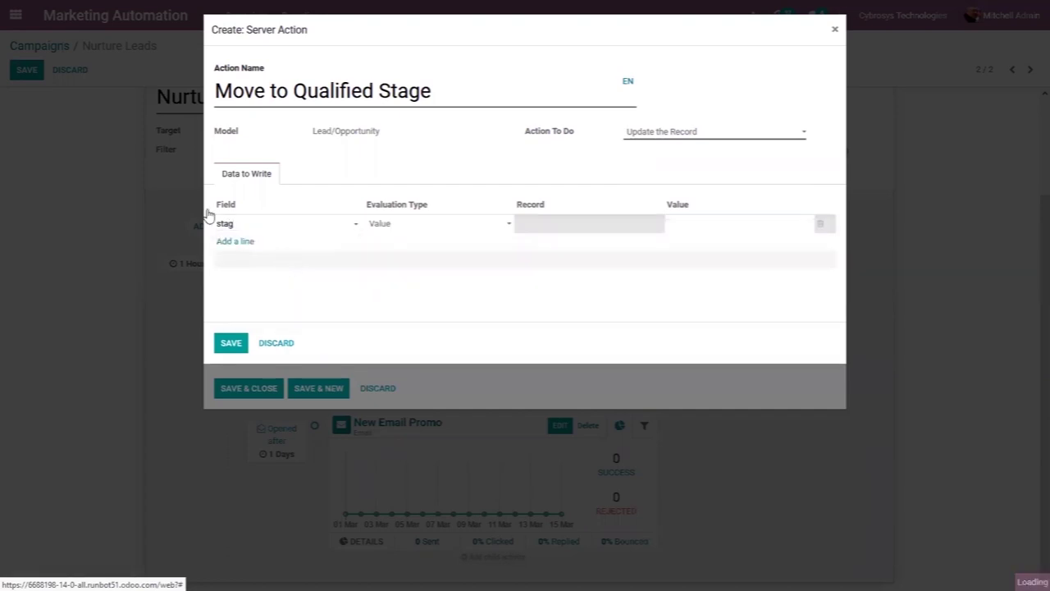
{"action": "left_click", "coordinate": [403, 230]}
{"action": "left_click", "coordinate": [404, 254]}
Step: Set the Stage line's record to Qualified and save the server action
{"action": "left_click", "coordinate": [577, 229]}
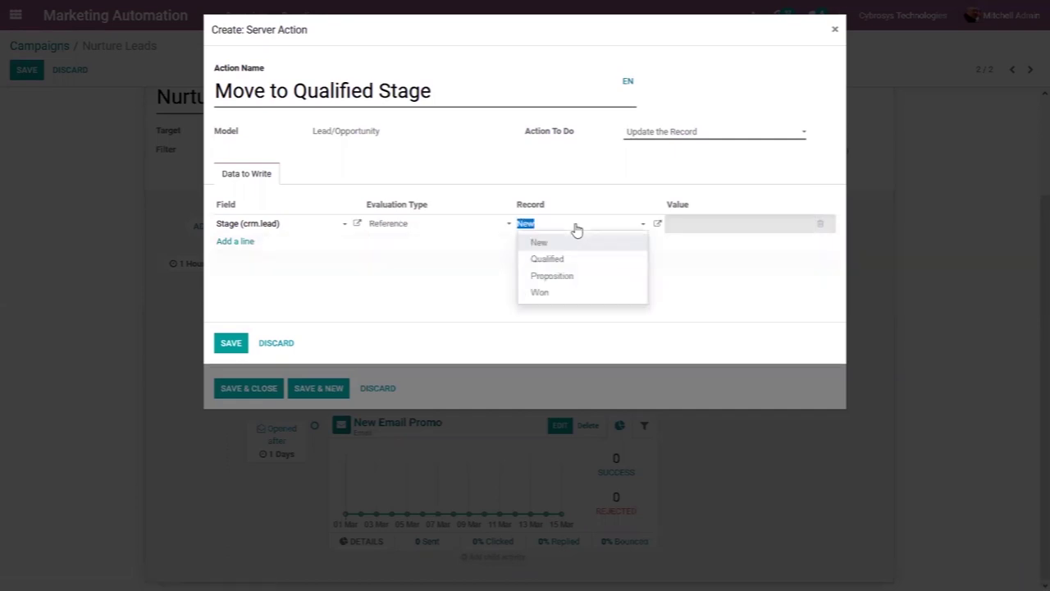
{"action": "left_click", "coordinate": [674, 229]}
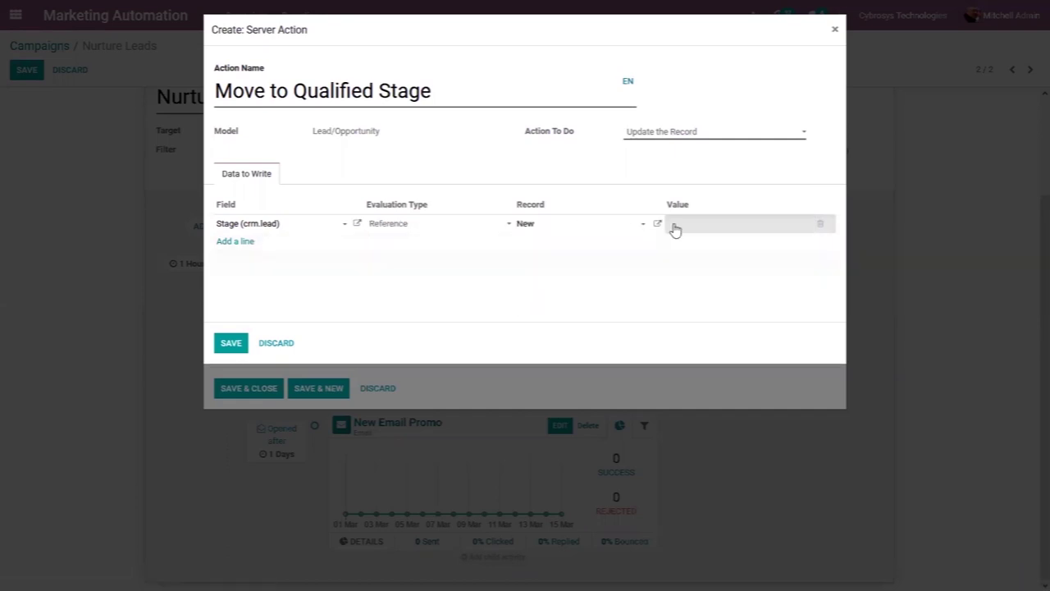
{"action": "left_click", "coordinate": [607, 224]}
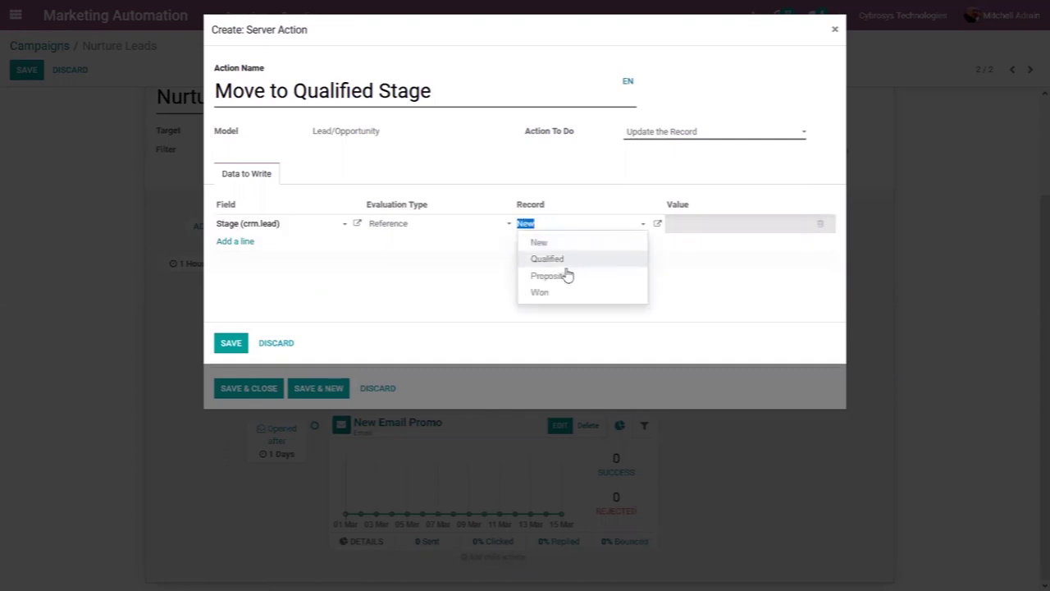
{"action": "left_click", "coordinate": [546, 261]}
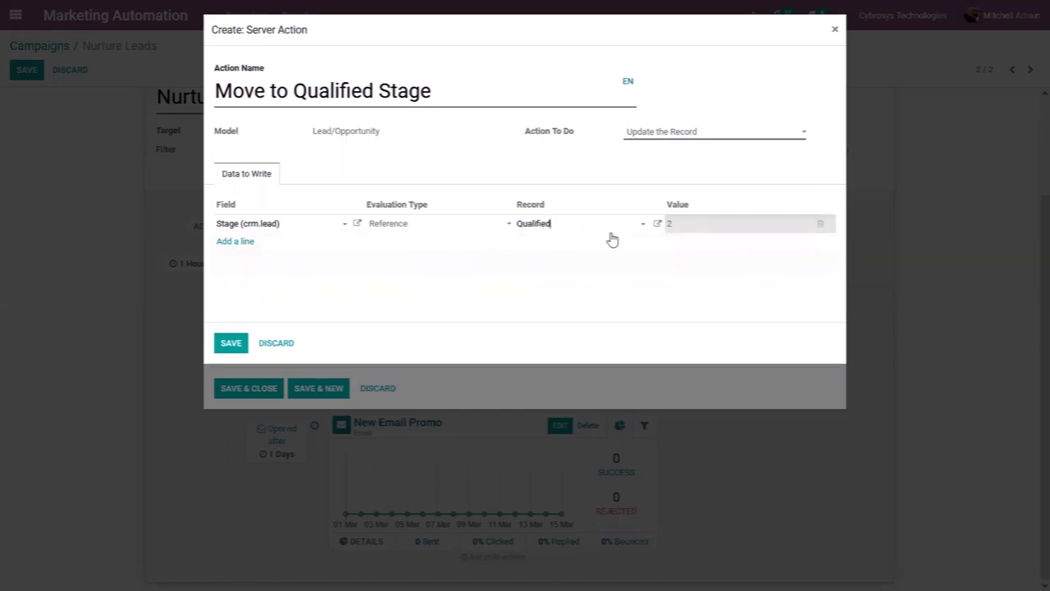
{"action": "left_click", "coordinate": [231, 344]}
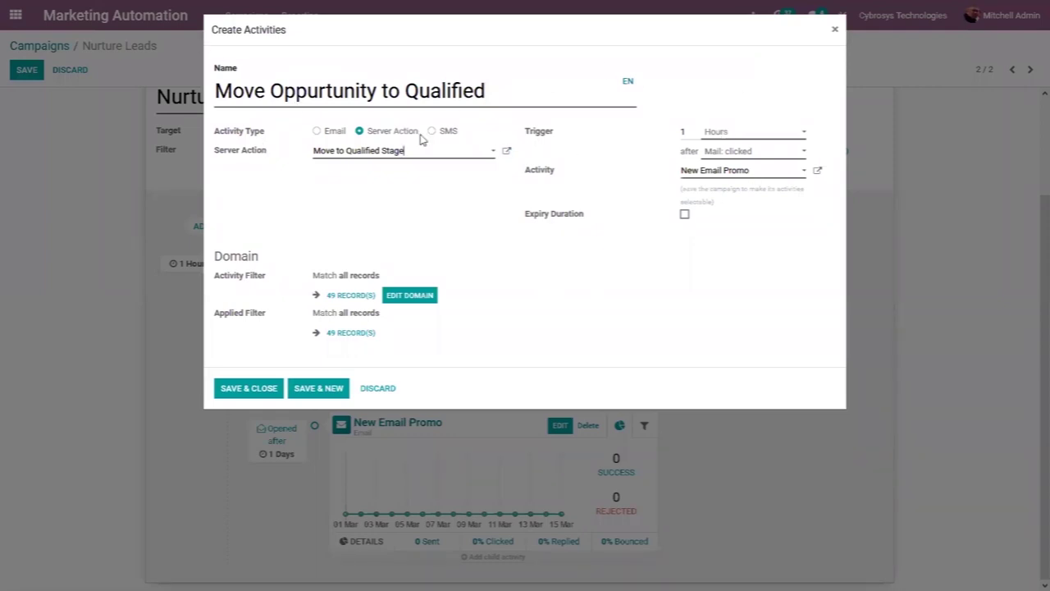
Step: Keep the trigger at 1 hour after the mail is clicked, then save the Move Oppurtunity to Qualified activity and the campaign
{"action": "left_click", "coordinate": [729, 134]}
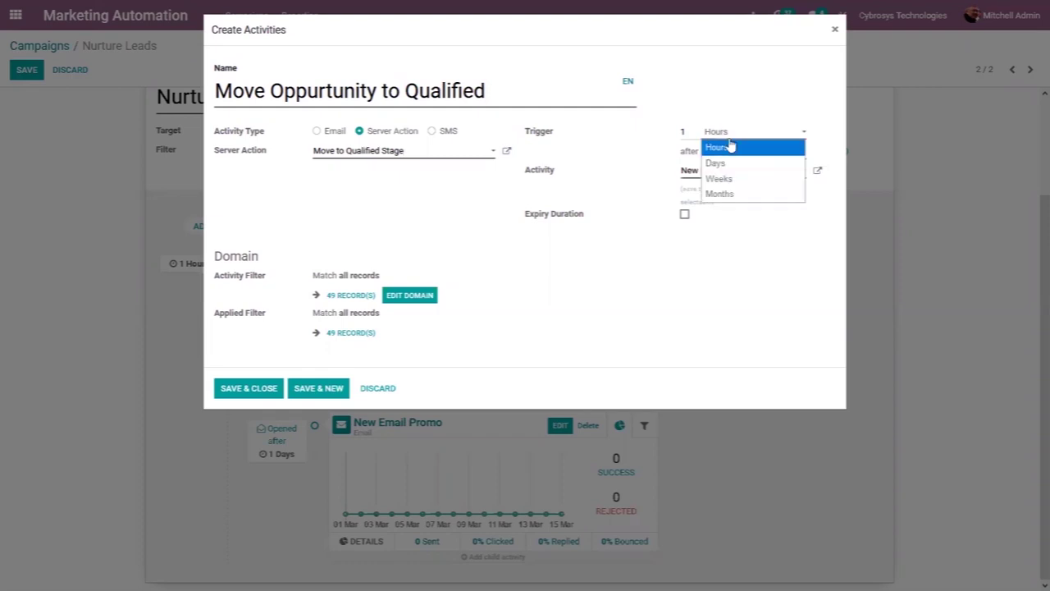
{"action": "left_click", "coordinate": [659, 164]}
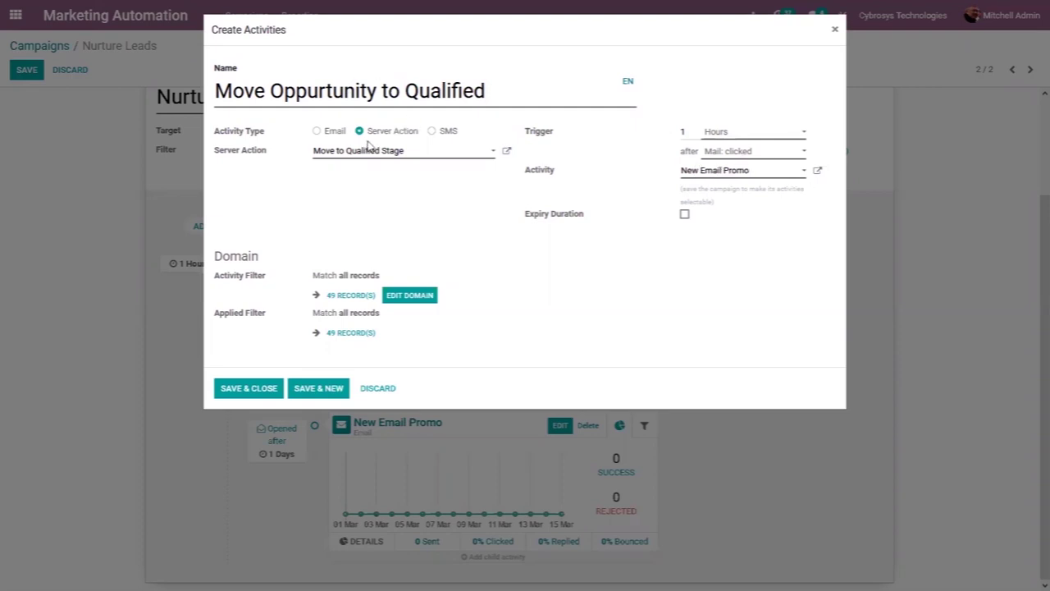
{"action": "left_click", "coordinate": [251, 388]}
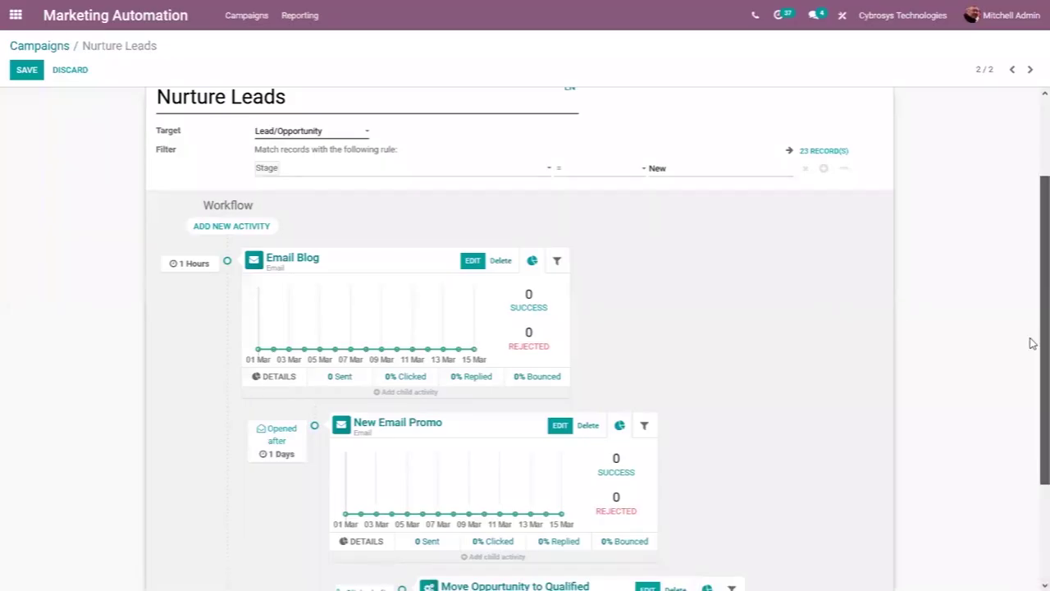
{"action": "scroll", "coordinate": [1031, 343], "scroll_direction": "down", "scroll_amount": 3}
{"action": "left_click", "coordinate": [26, 70]}
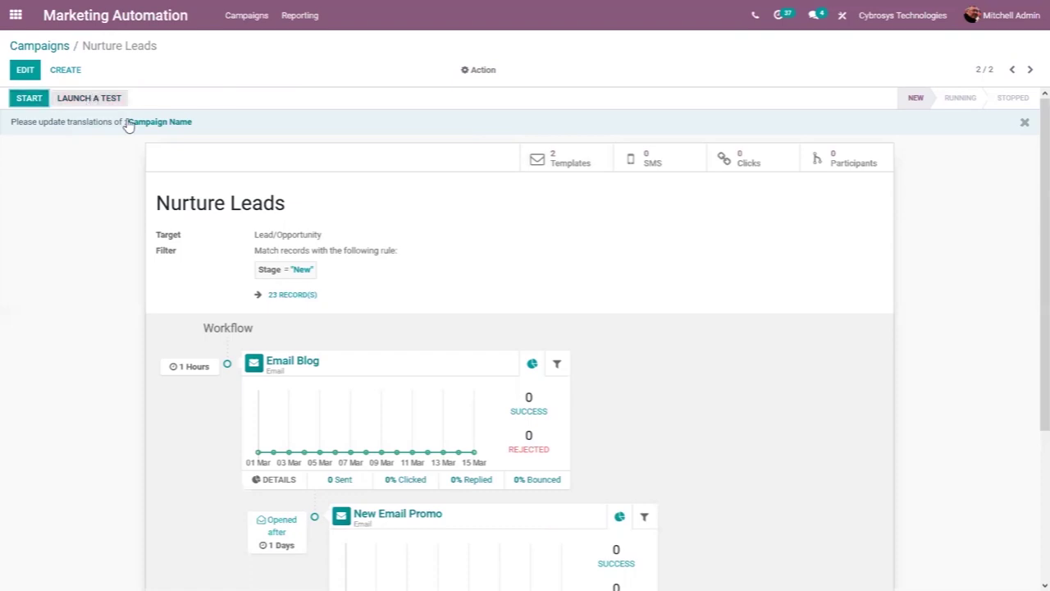
Step: Launch a test of the Nurture Leads campaign on the Open Space Design record
{"action": "left_click", "coordinate": [83, 106]}
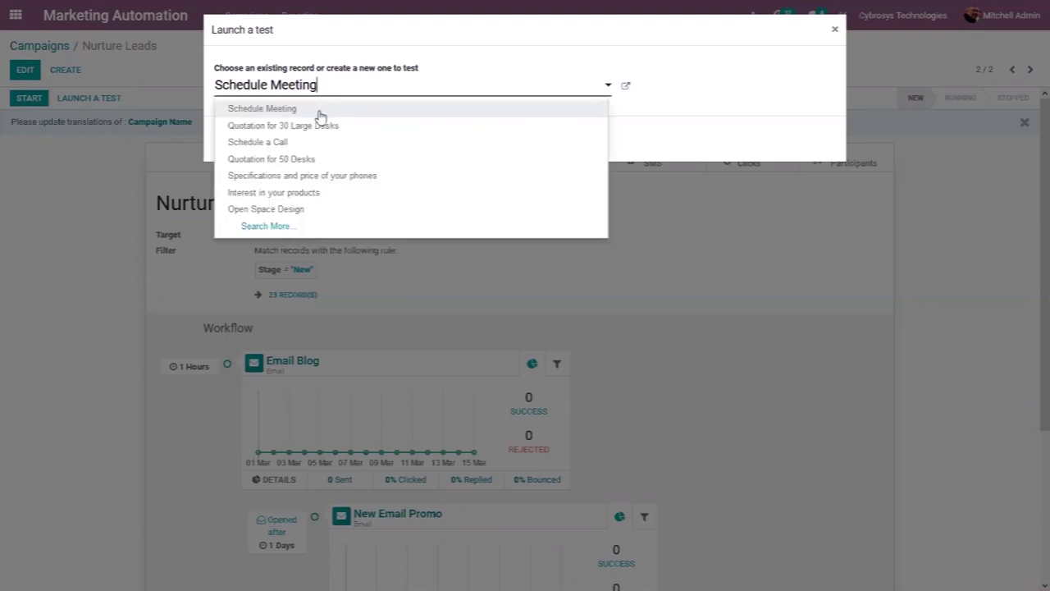
{"action": "left_click", "coordinate": [317, 161]}
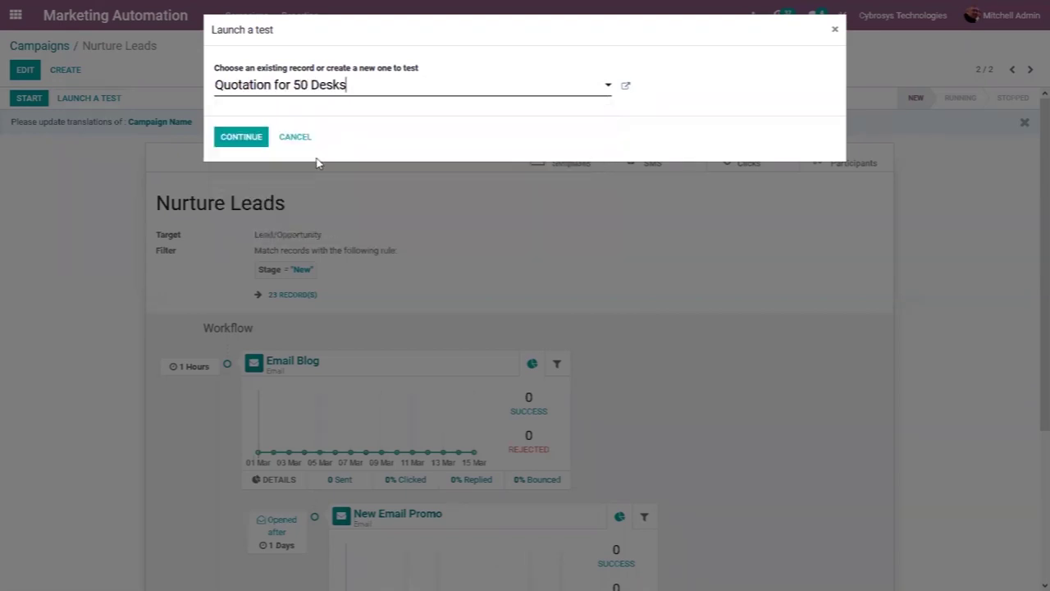
{"action": "left_click", "coordinate": [320, 94]}
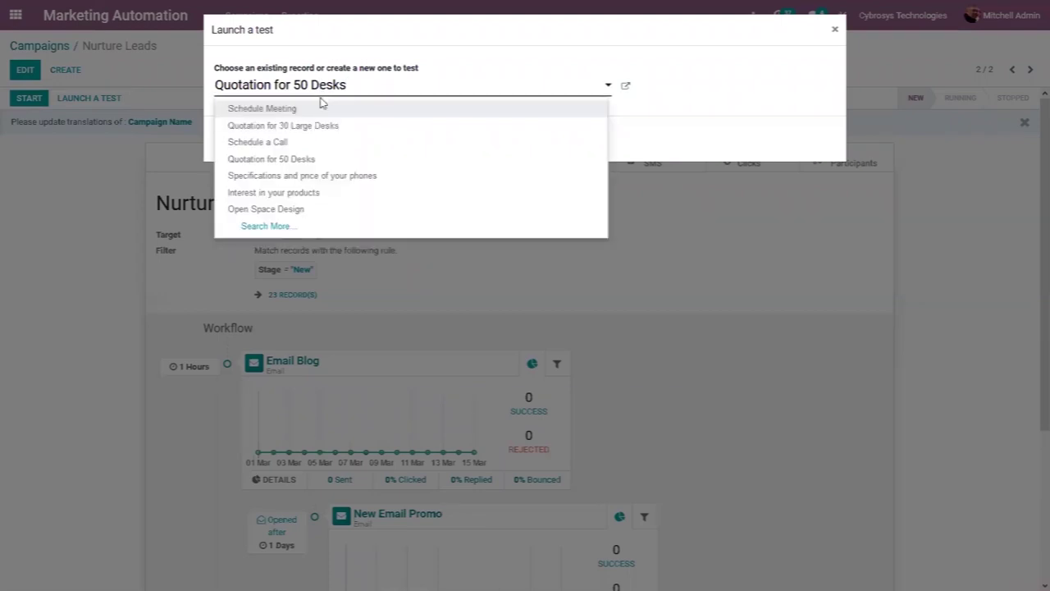
{"action": "left_click", "coordinate": [300, 209]}
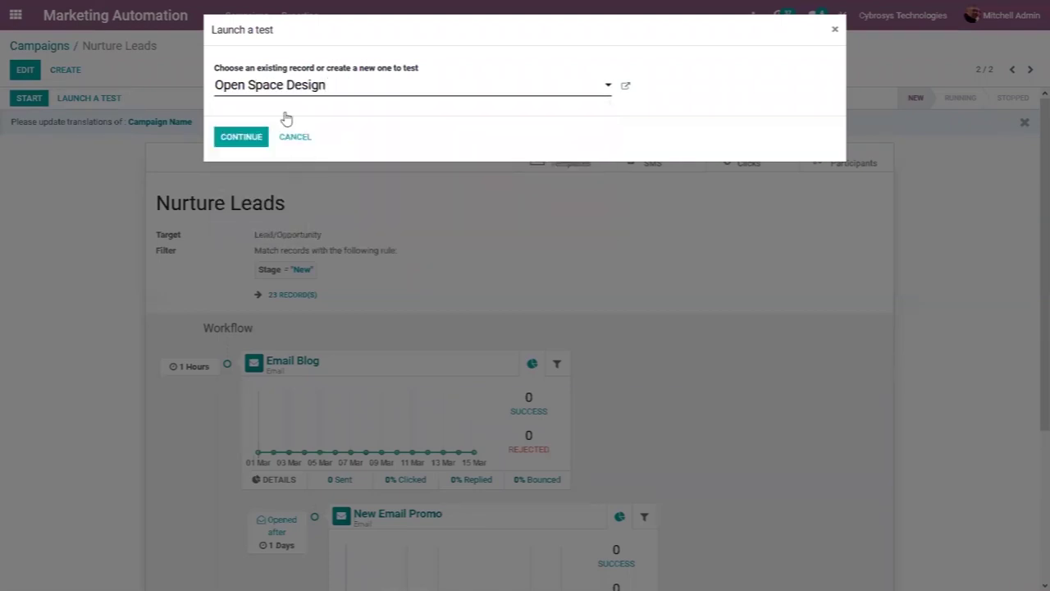
{"action": "left_click", "coordinate": [236, 141]}
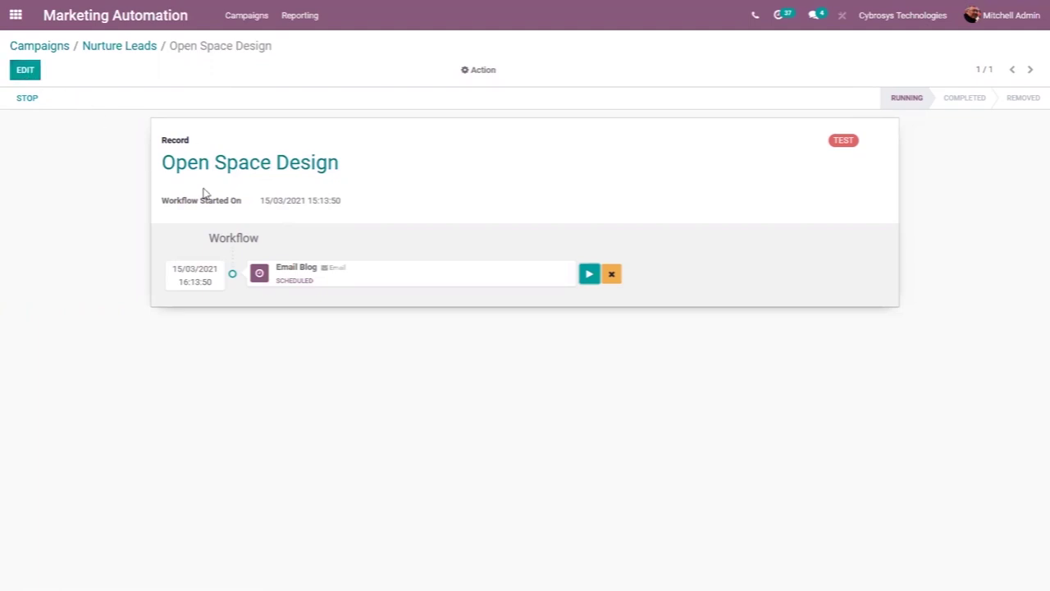
Step: Run the scheduled Email Blog activity in the test workflow and check the email delivered to the inbox
{"action": "left_click", "coordinate": [25, 73]}
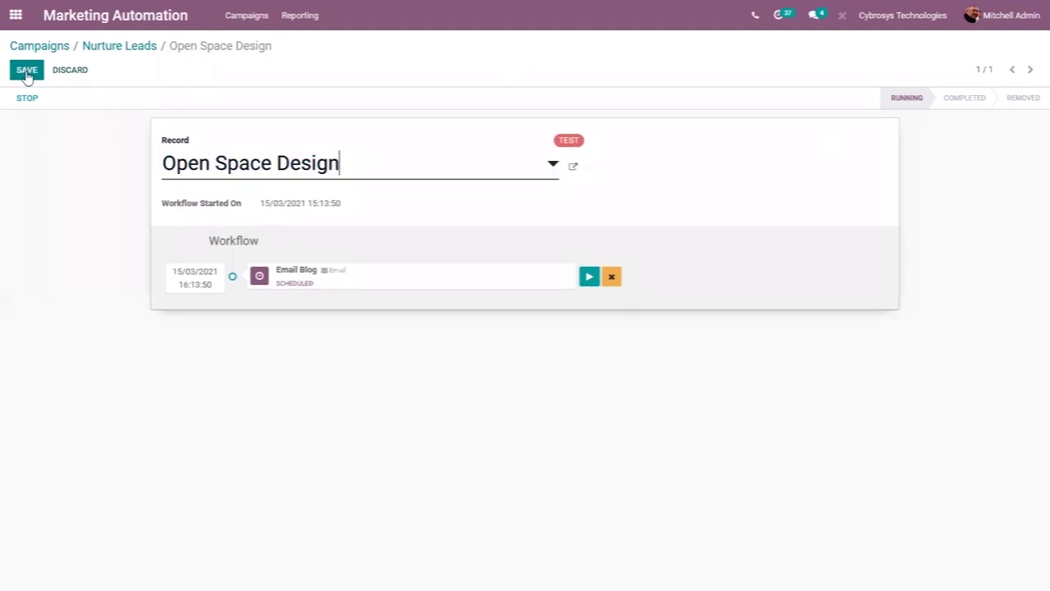
{"action": "left_click", "coordinate": [27, 74]}
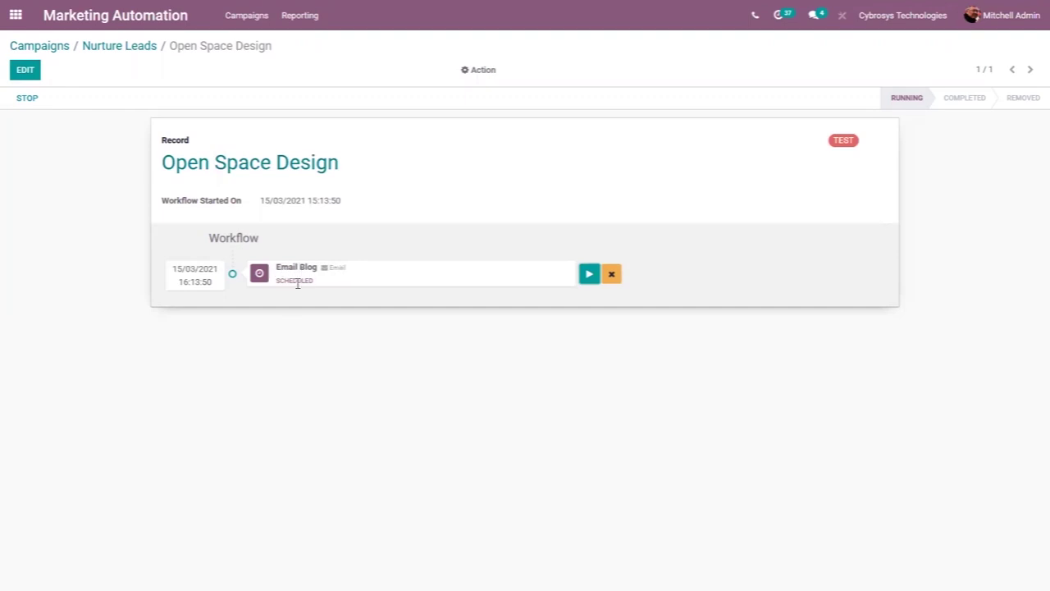
{"action": "left_click", "coordinate": [590, 274]}
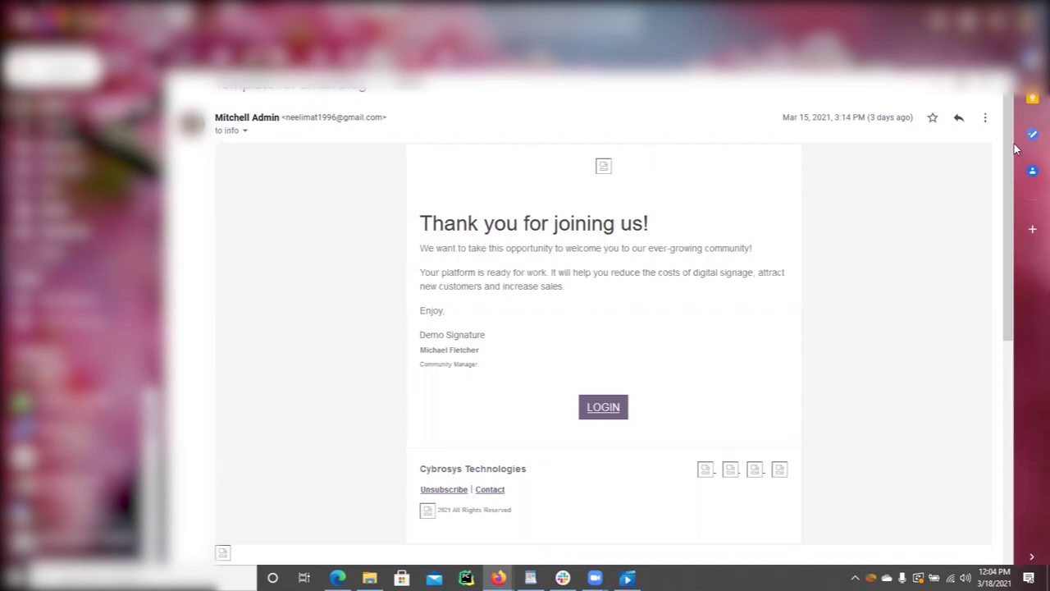
{"action": "left_click_drag", "start_coordinate": [1005, 174], "coordinate": [998, 133]}
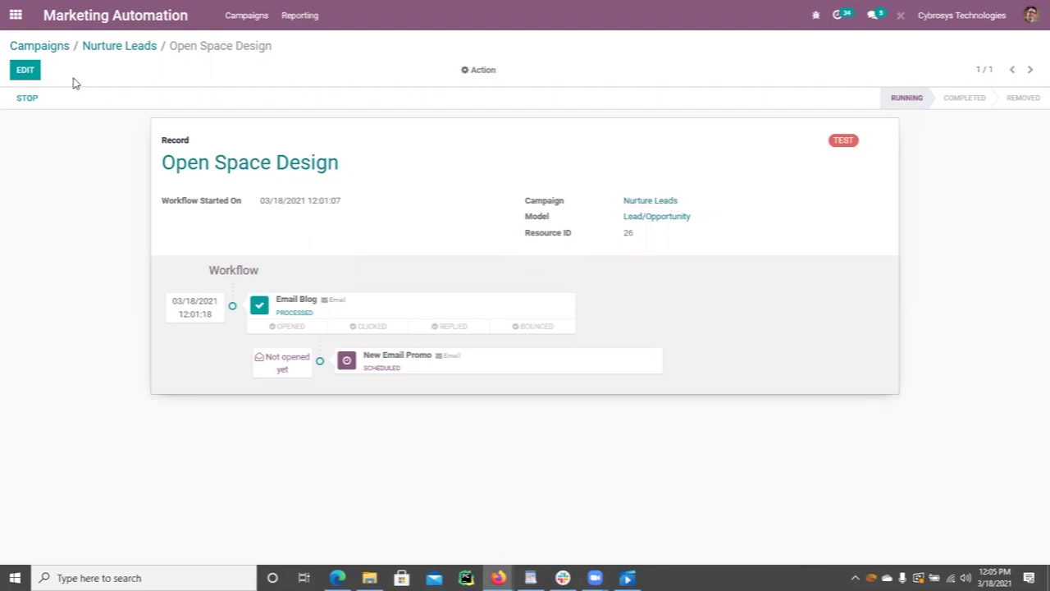
Step: View the opportunity stages in the CRM pipeline, then return to the Marketing Automation campaigns
{"action": "left_click", "coordinate": [15, 15]}
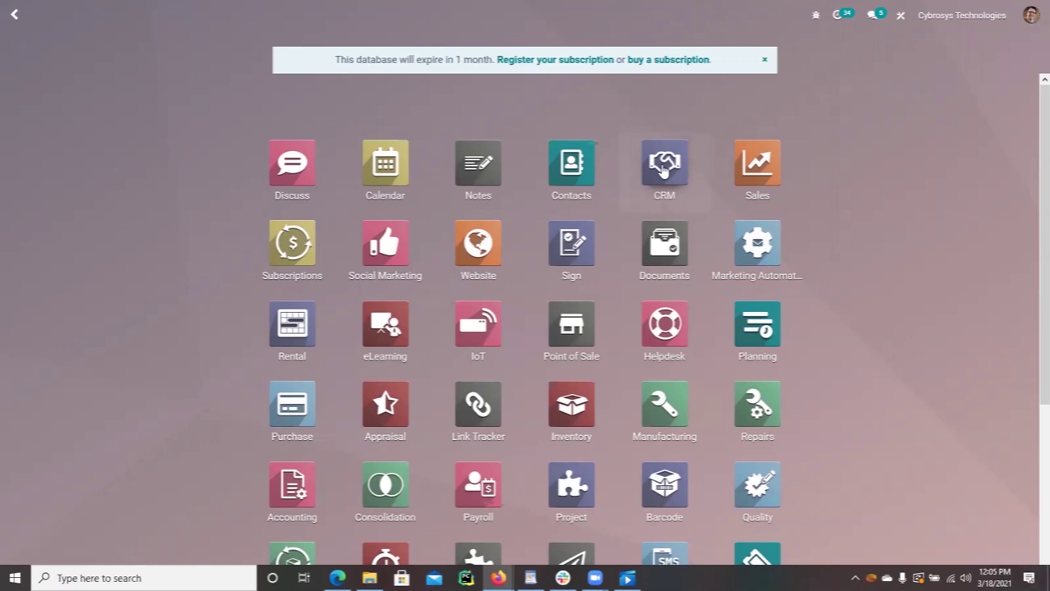
{"action": "left_click", "coordinate": [663, 164]}
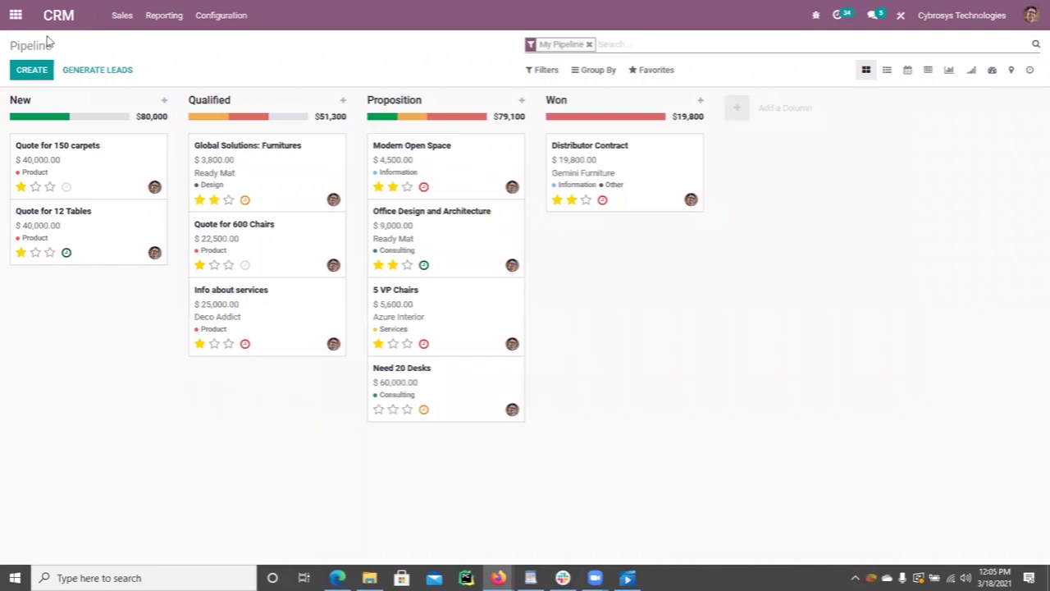
{"action": "left_click", "coordinate": [17, 16]}
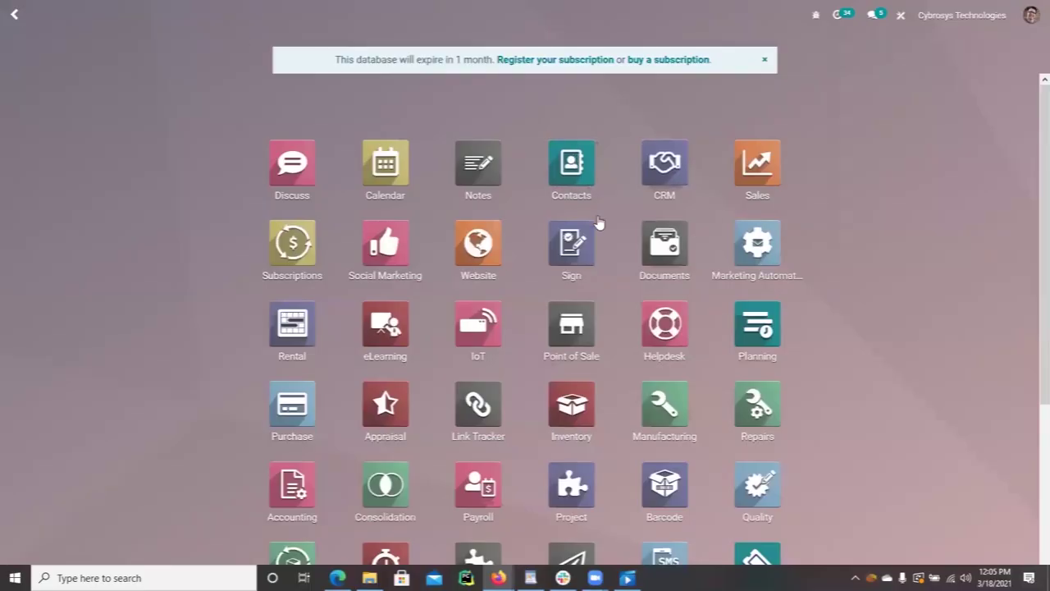
{"action": "left_click", "coordinate": [747, 249]}
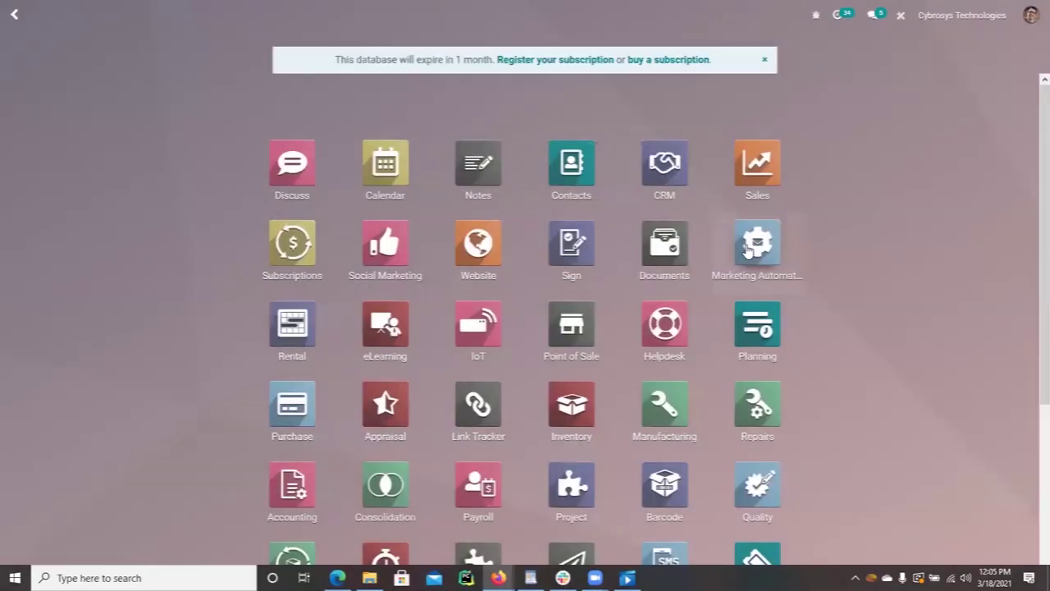
{"action": "left_click", "coordinate": [750, 243]}
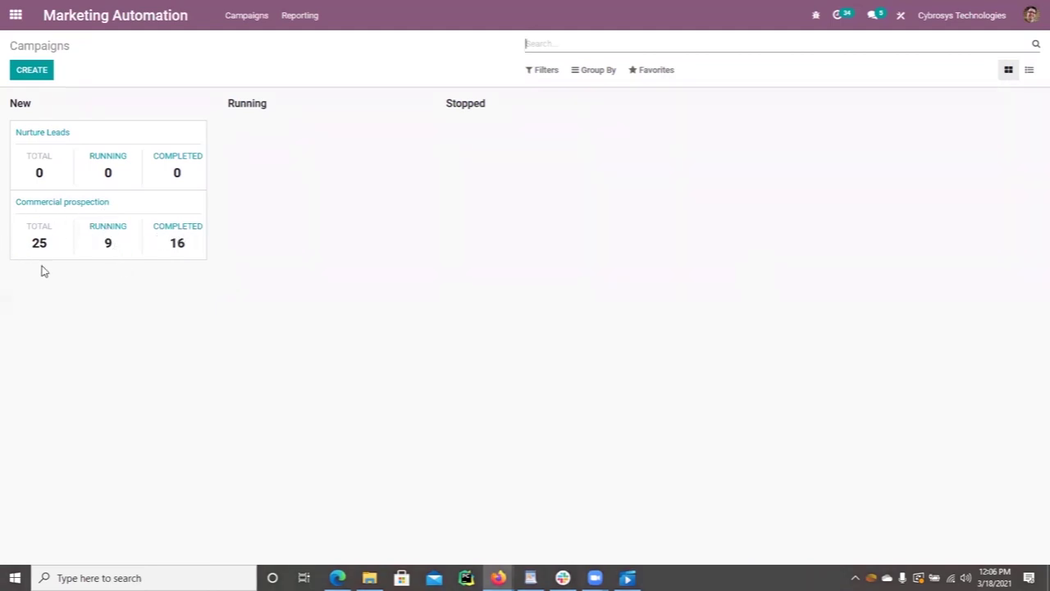
Step: Open the Commercial prospection campaign and examine the success and rejection statistics of each activity in its workflow
{"action": "left_click", "coordinate": [100, 227]}
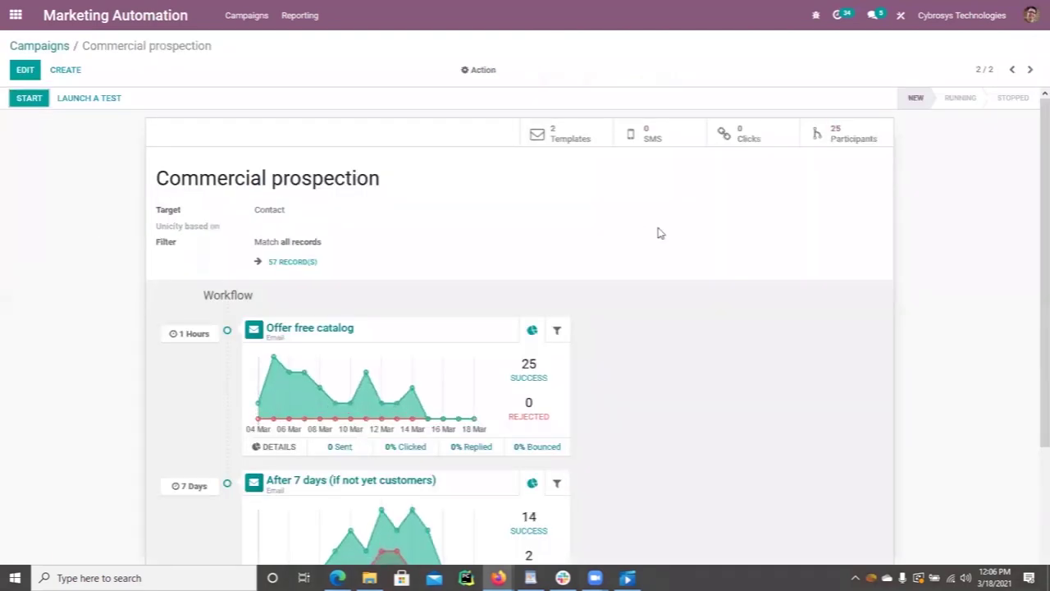
{"action": "left_click_drag", "start_coordinate": [1034, 337], "coordinate": [1003, 252]}
{"action": "left_click", "coordinate": [41, 47]}
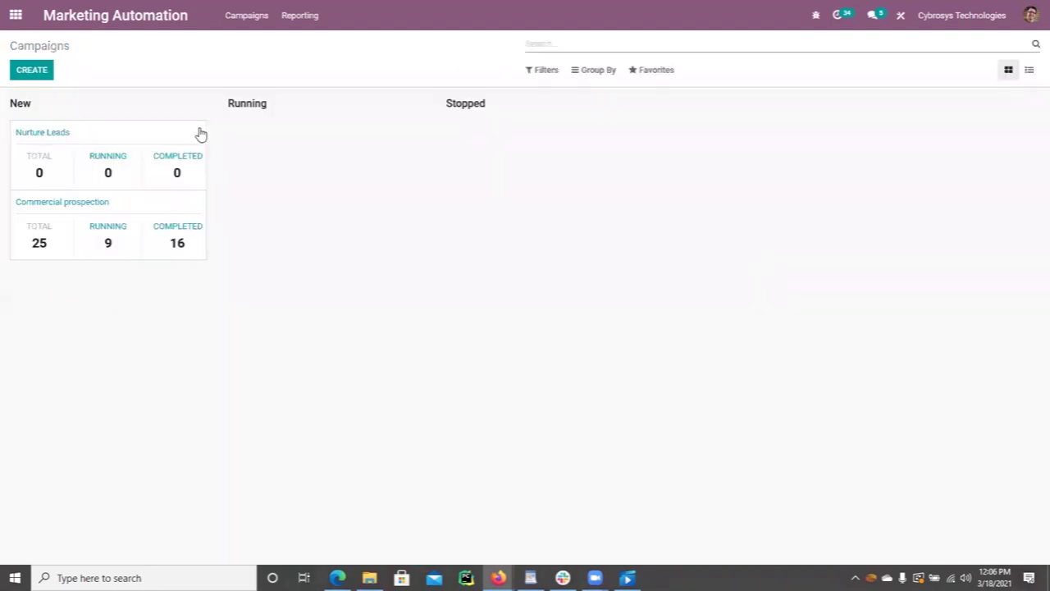
{"action": "left_click", "coordinate": [180, 234]}
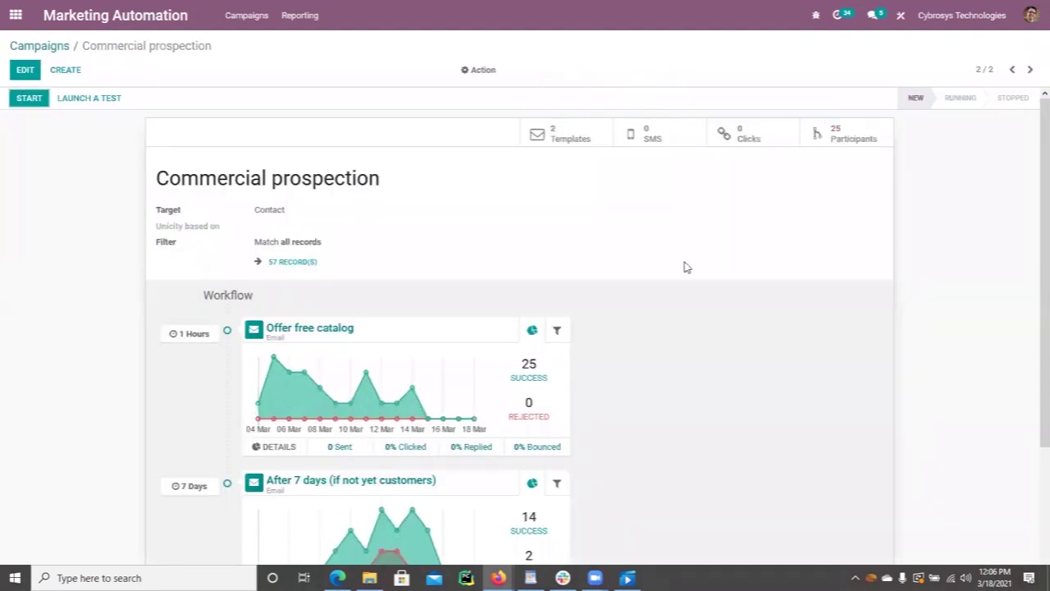
{"action": "scroll", "coordinate": [1030, 246], "scroll_direction": "down", "scroll_amount": 3}
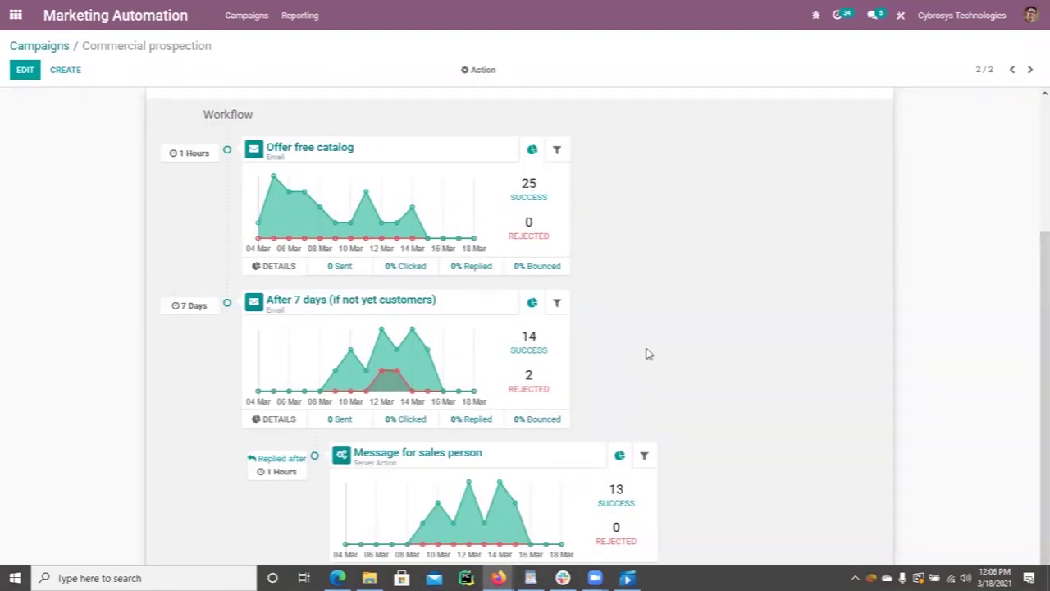
{"action": "scroll", "coordinate": [1034, 363], "scroll_direction": "up", "scroll_amount": 1}
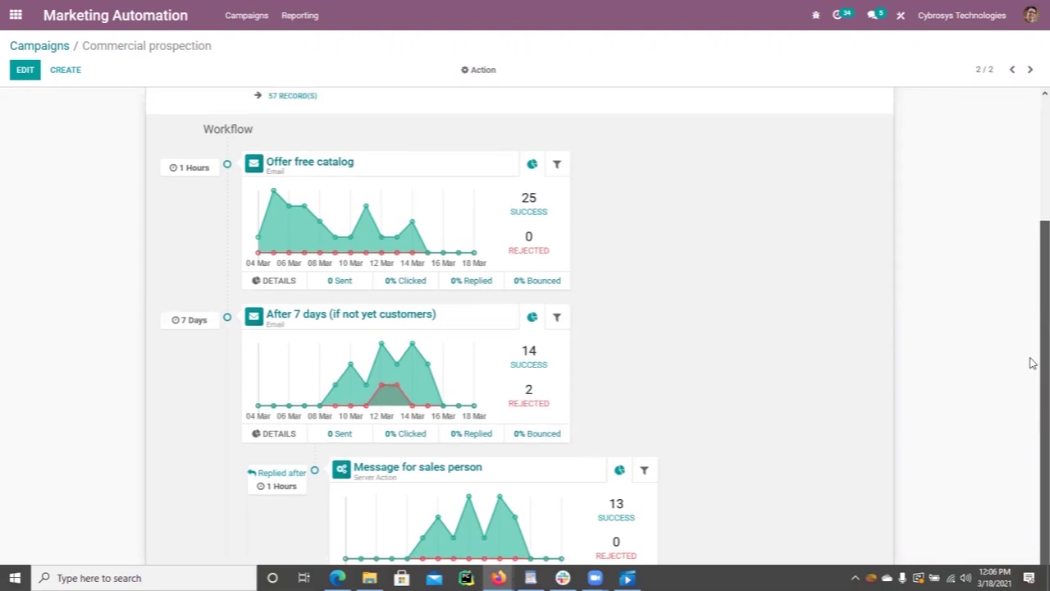
{"action": "scroll", "coordinate": [1032, 489], "scroll_direction": "down", "scroll_amount": 1}
{"action": "scroll", "coordinate": [1031, 411], "scroll_direction": "up", "scroll_amount": 3}
{"action": "scroll", "coordinate": [1031, 345], "scroll_direction": "down", "scroll_amount": 3}
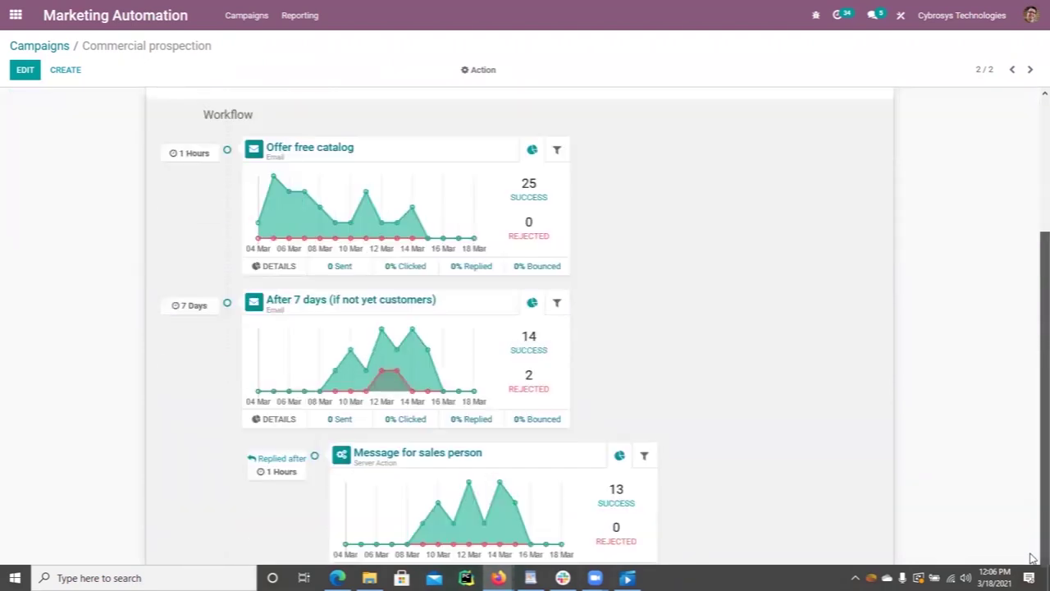
{"action": "mouse_move", "coordinate": [279, 153]}
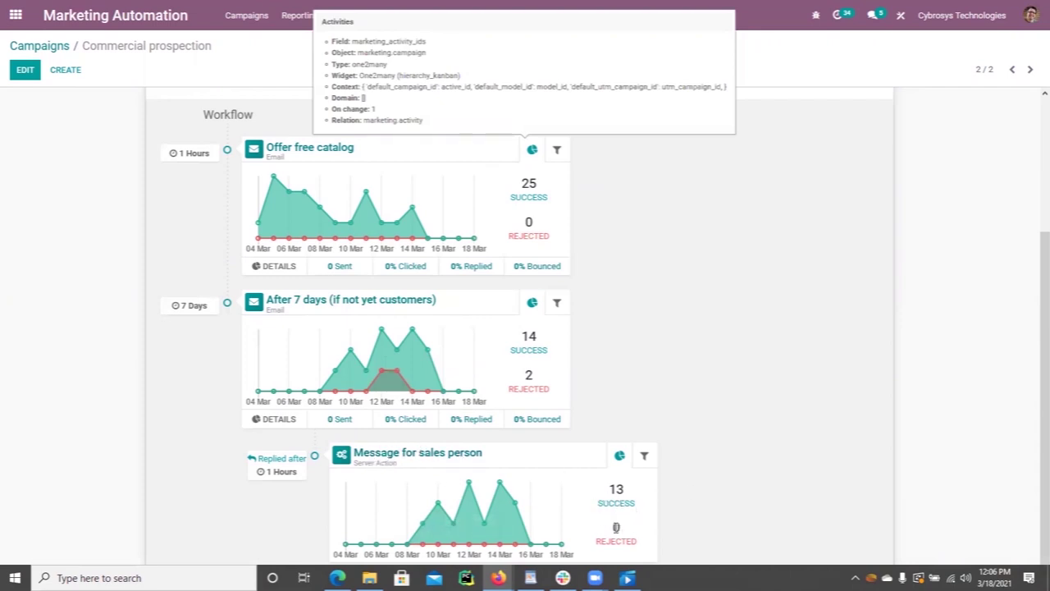
{"action": "scroll", "coordinate": [1032, 408], "scroll_direction": "up", "scroll_amount": 3}
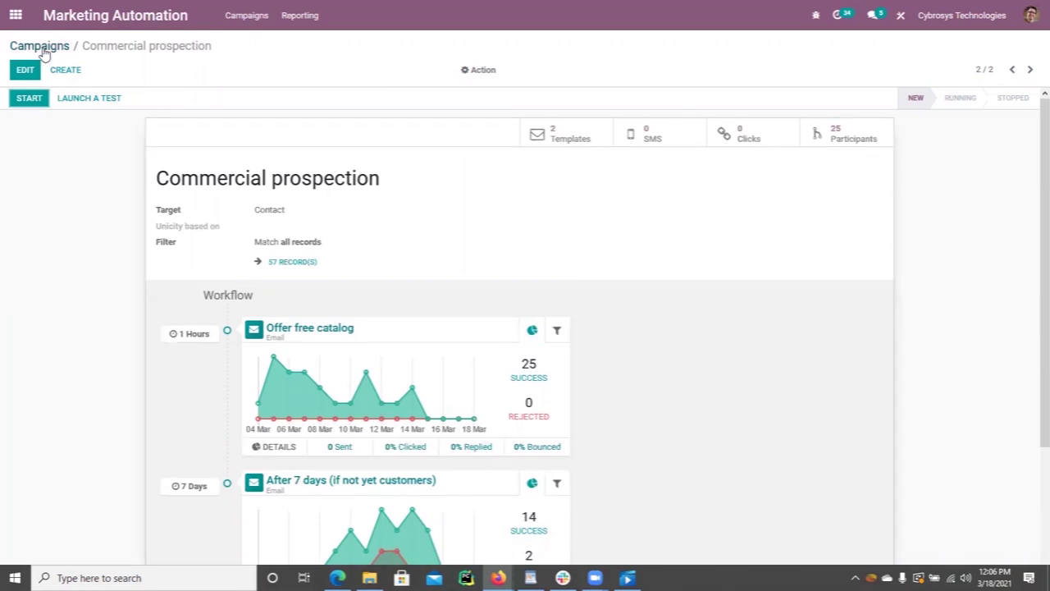
Step: Open the Link Tracker report and check which measures are available for the link statistics
{"action": "left_click", "coordinate": [303, 18]}
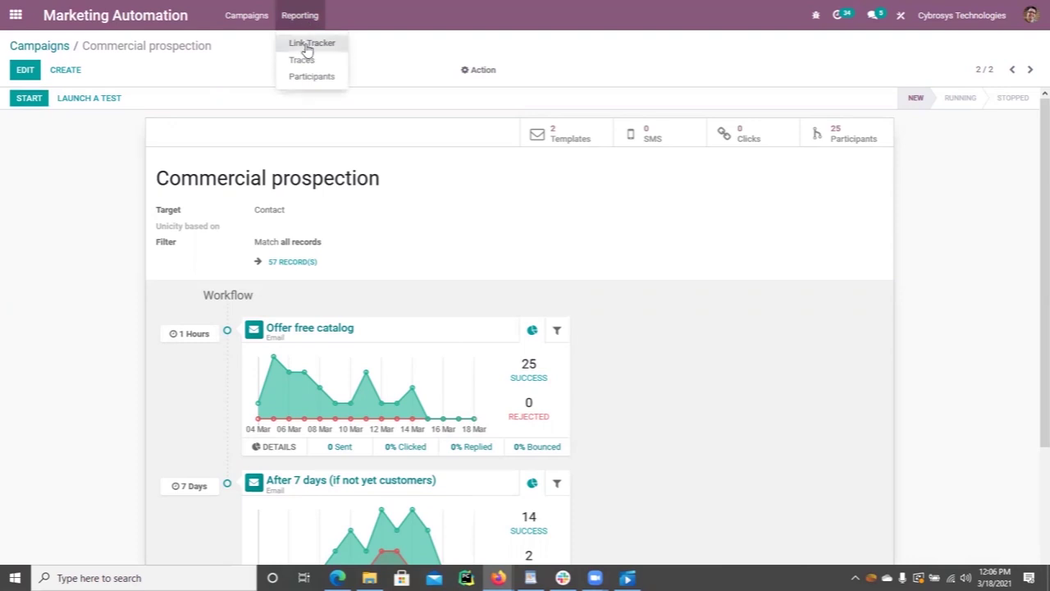
{"action": "left_click", "coordinate": [307, 50]}
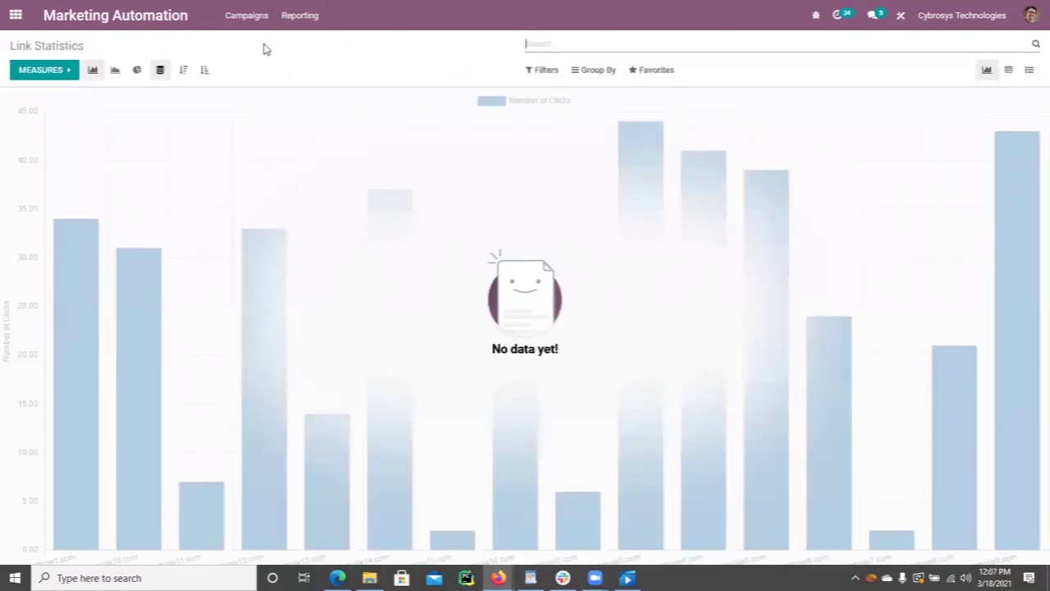
{"action": "left_click", "coordinate": [73, 76]}
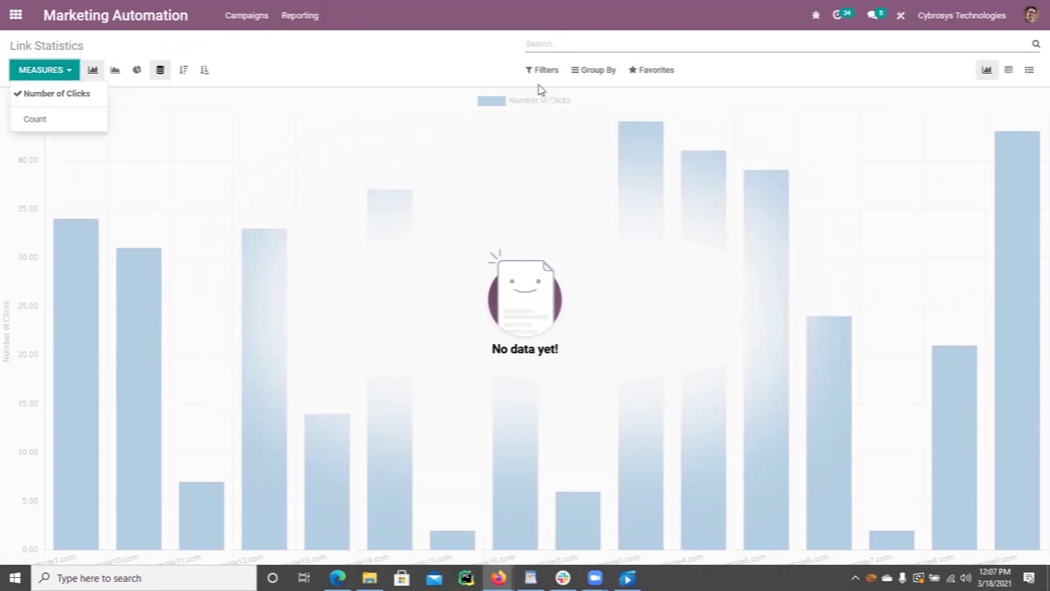
{"action": "left_click", "coordinate": [458, 75]}
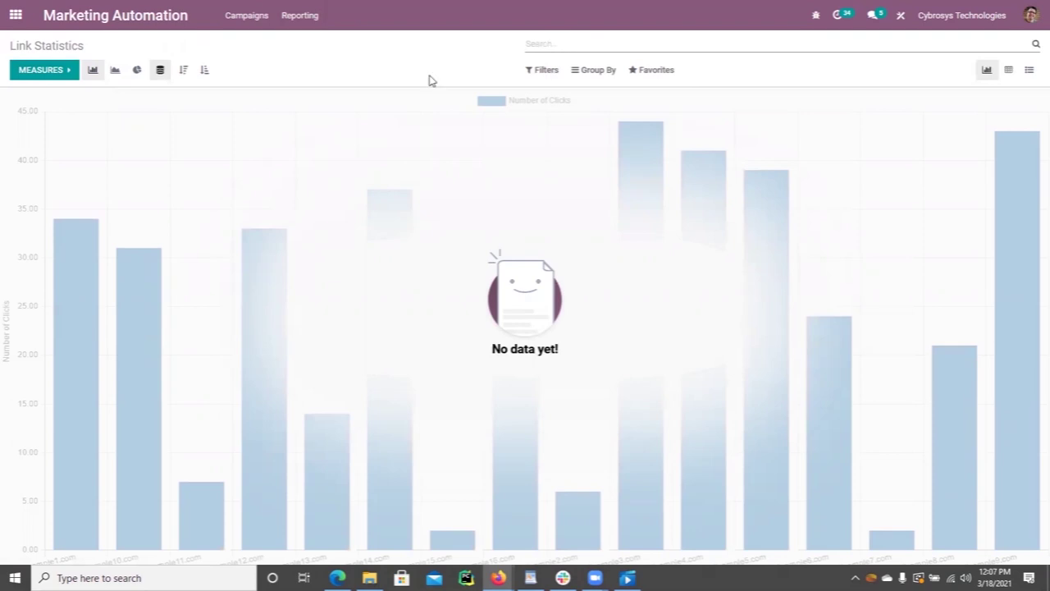
Step: Open the Traces report, examine its chart of activity statuses, and check the measures available for it
{"action": "left_click", "coordinate": [301, 23]}
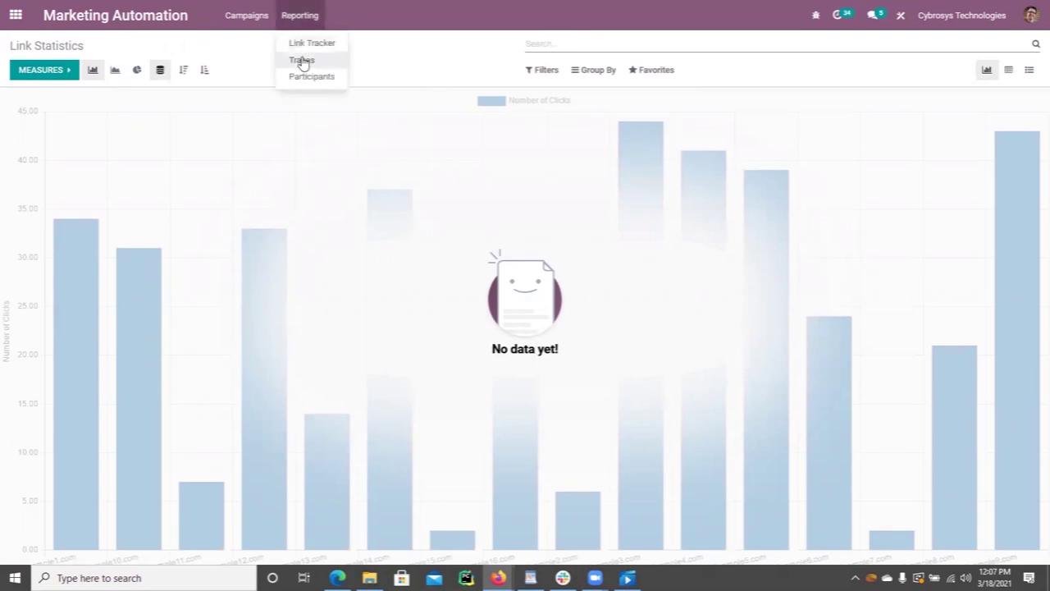
{"action": "left_click", "coordinate": [302, 60]}
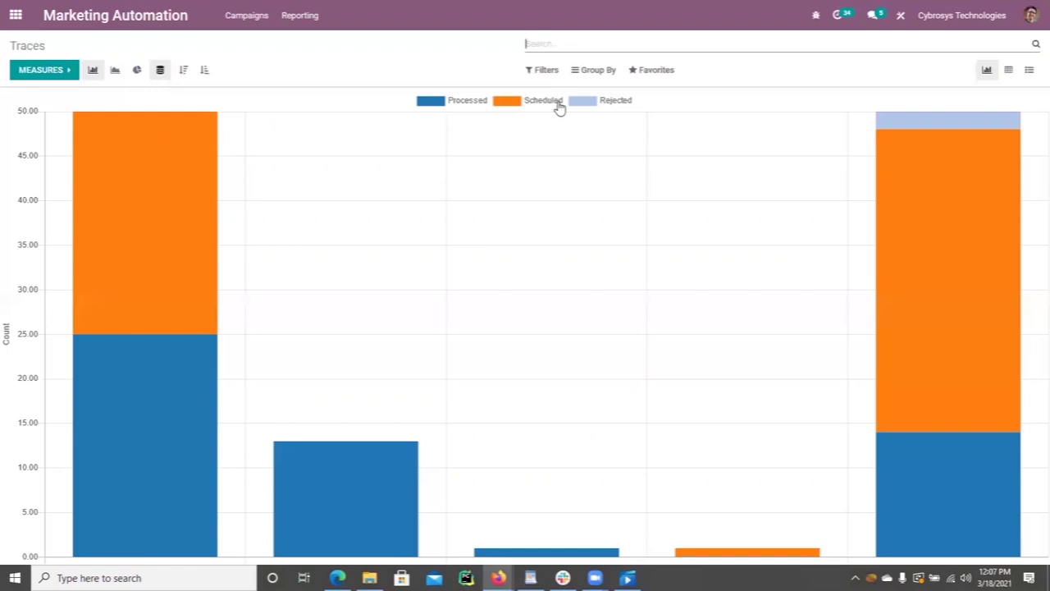
{"action": "mouse_move", "coordinate": [103, 151]}
{"action": "left_click", "coordinate": [52, 71]}
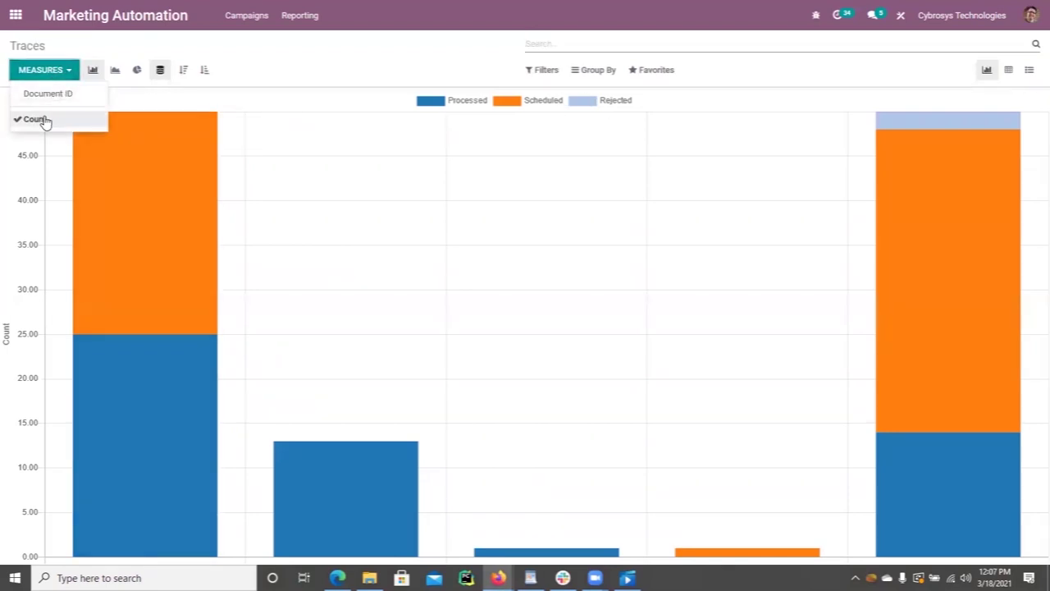
{"action": "left_click", "coordinate": [291, 48]}
Step: Open the Participants report and inspect the count for each segment of its pie chart
{"action": "left_click", "coordinate": [297, 20]}
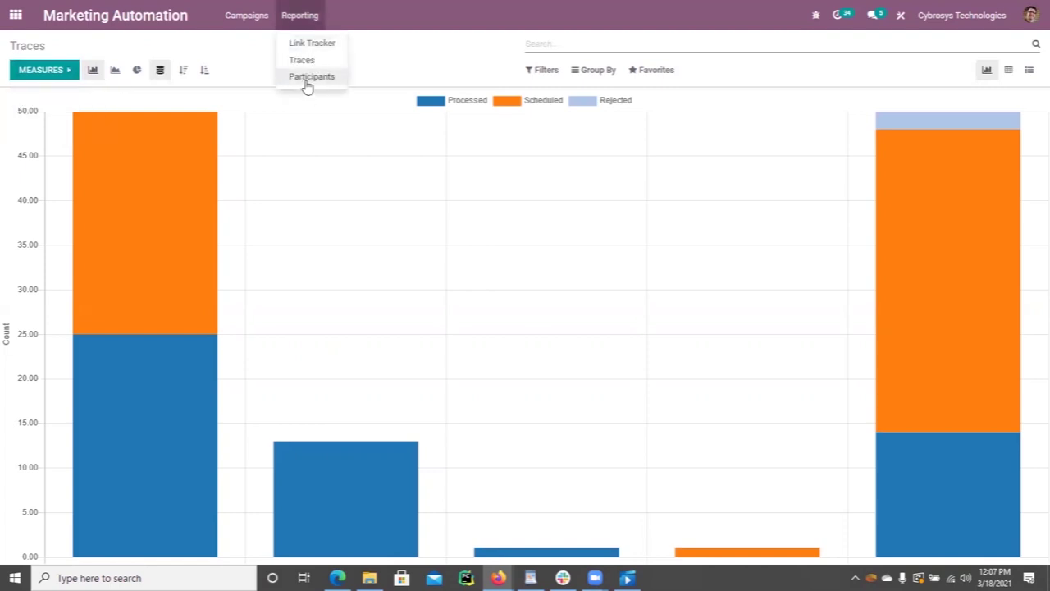
{"action": "left_click", "coordinate": [306, 78]}
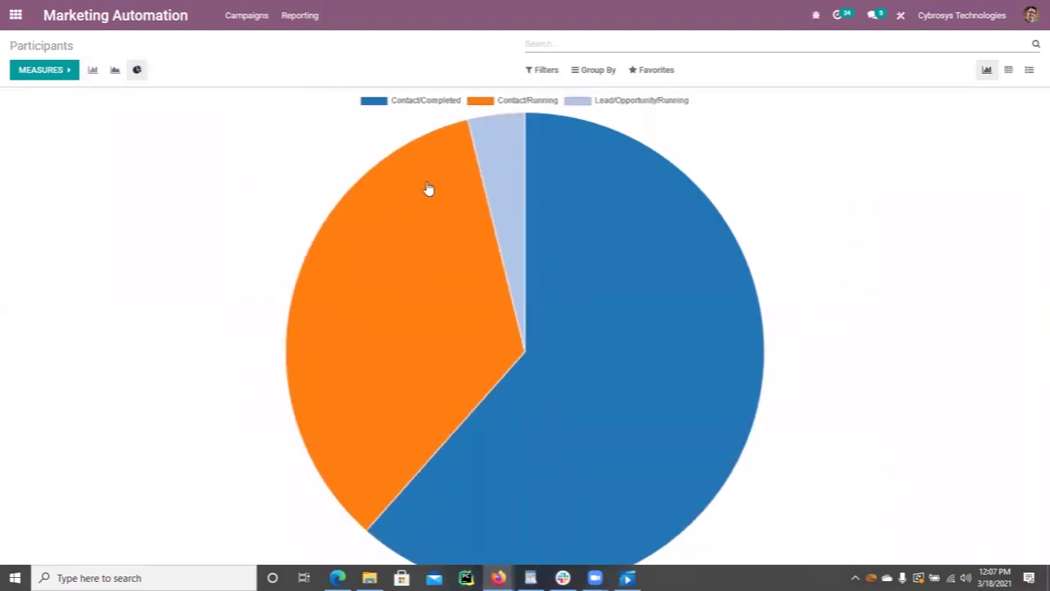
{"action": "mouse_move", "coordinate": [389, 202]}
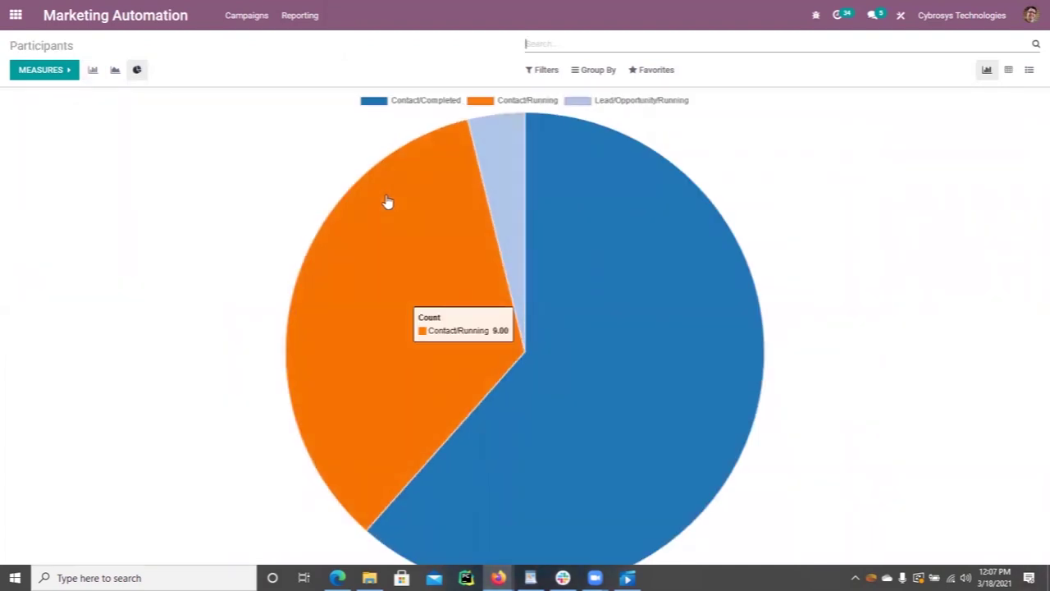
{"action": "mouse_move", "coordinate": [516, 137]}
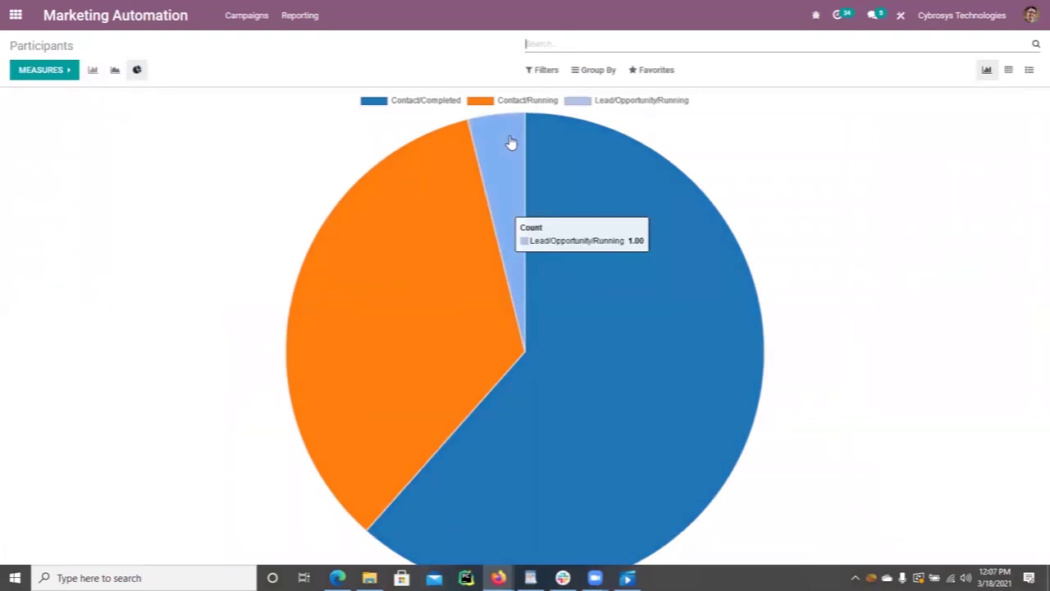
{"action": "mouse_move", "coordinate": [600, 169]}
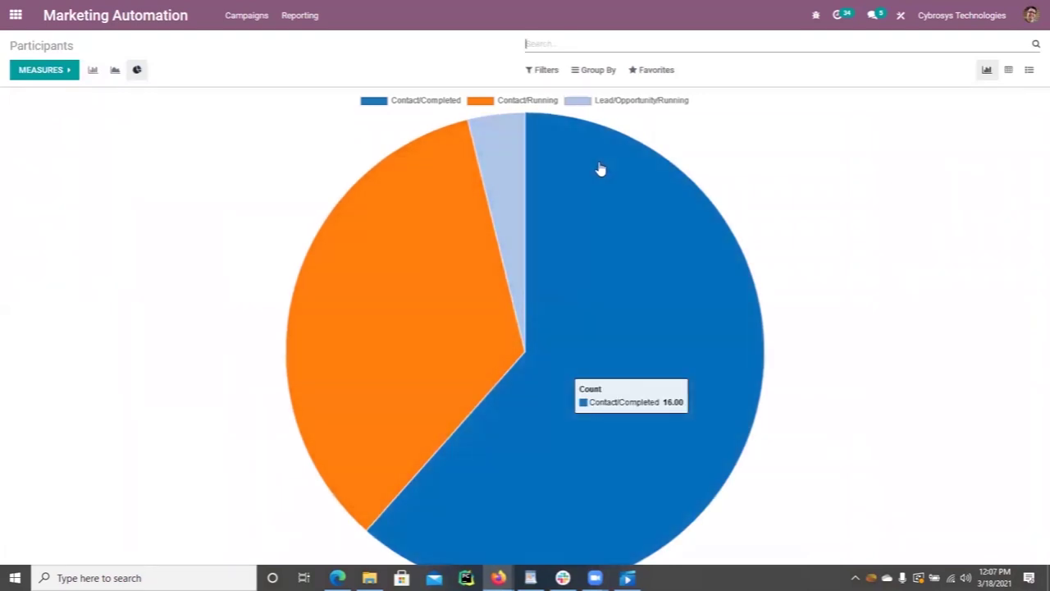